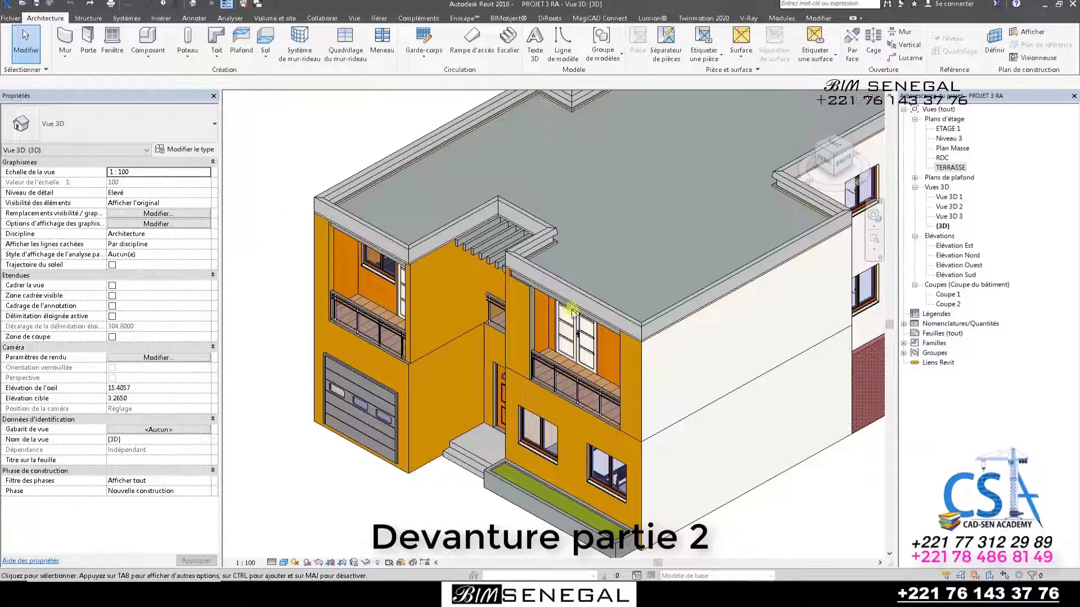
# On the TERRASSE floor plan, start a new floor and duplicate its FOND DE BAC type as Devanture.
pyautogui.doubleClick(947, 167)
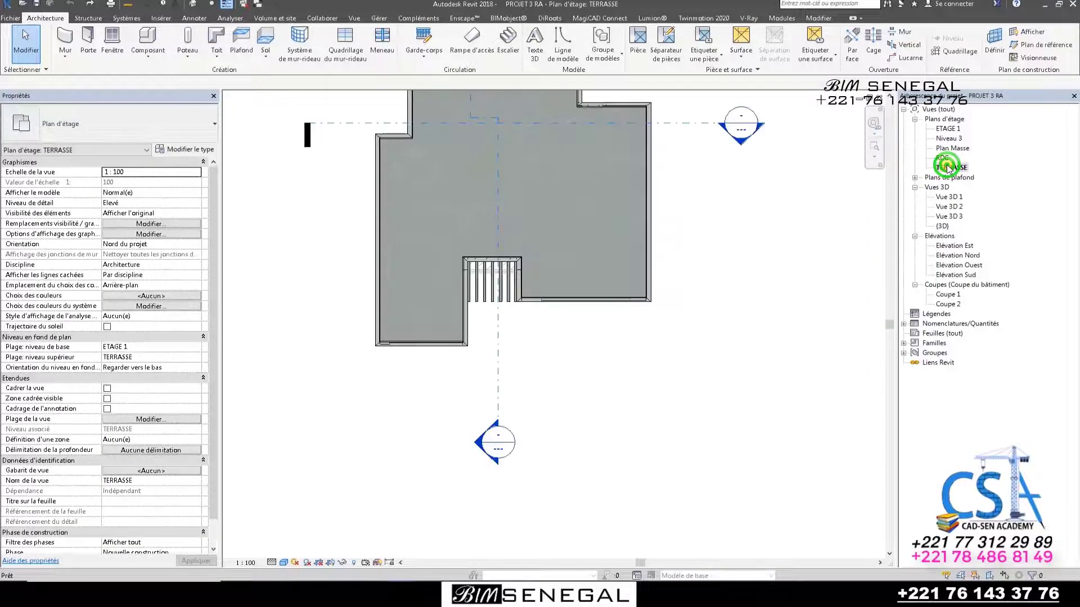
pyautogui.scroll(2, 624, 281)
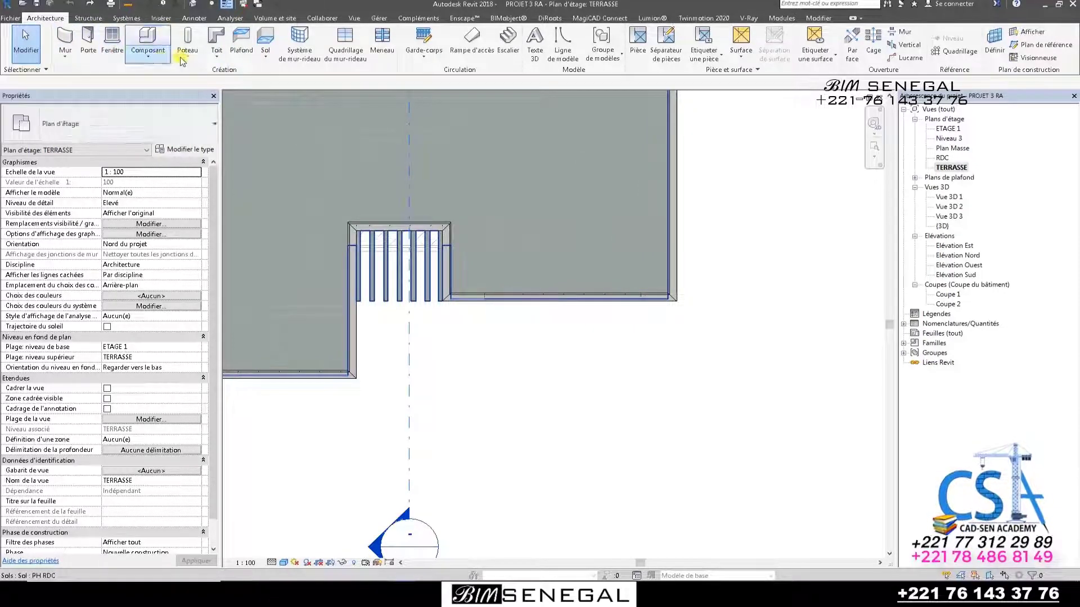
pyautogui.click(266, 56)
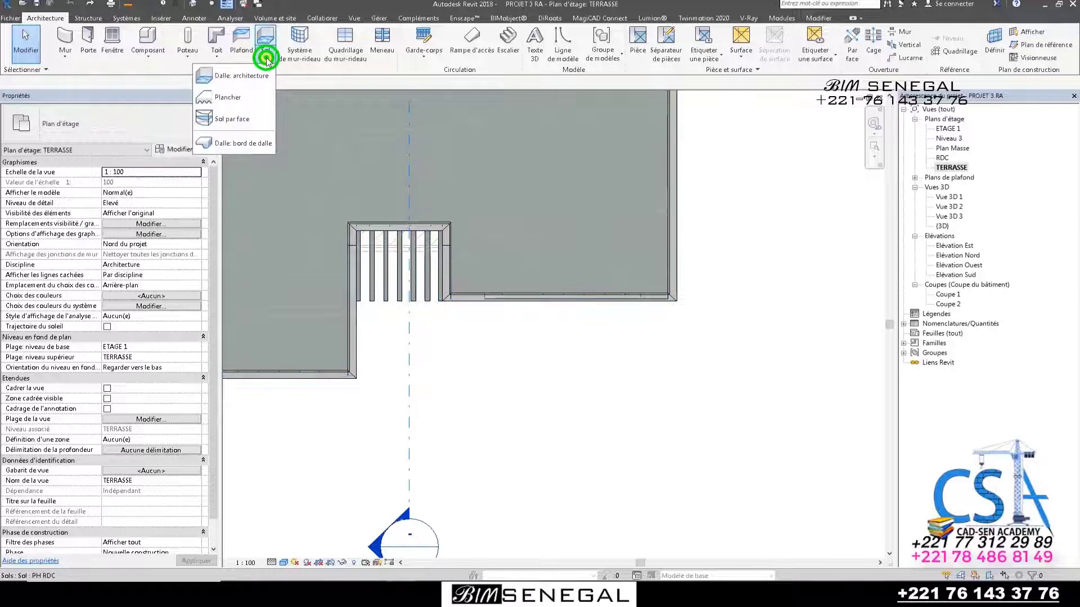
pyautogui.click(240, 106)
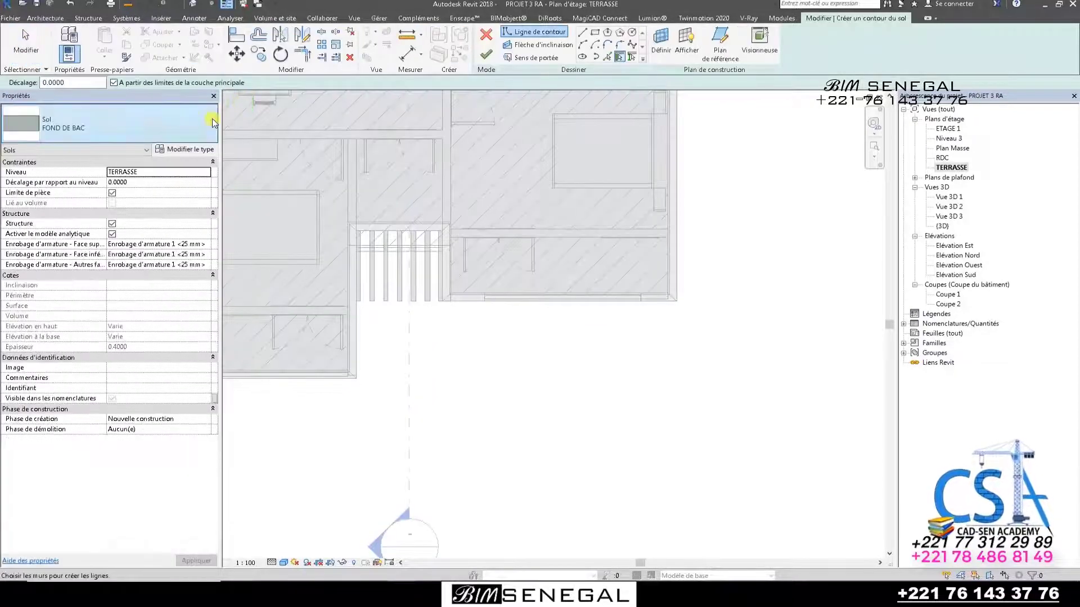
pyautogui.click(183, 149)
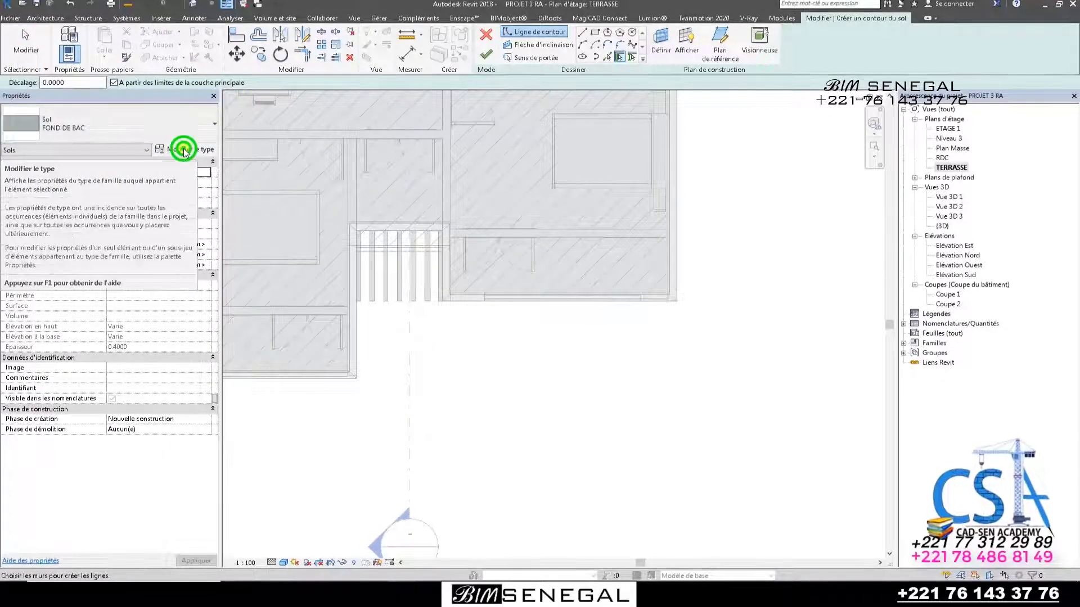
pyautogui.click(339, 60)
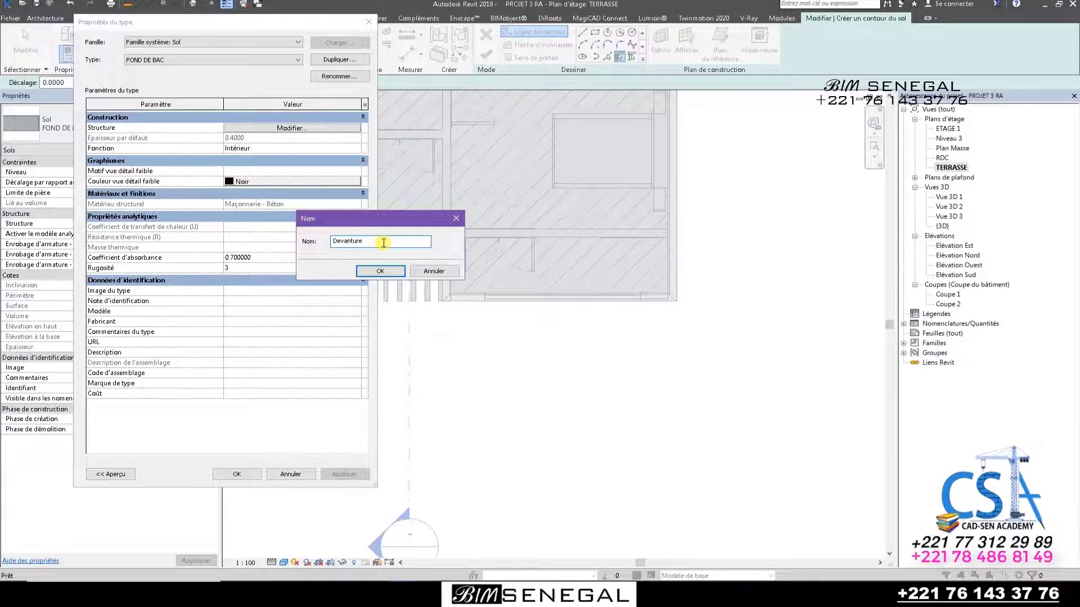
pyautogui.click(380, 273)
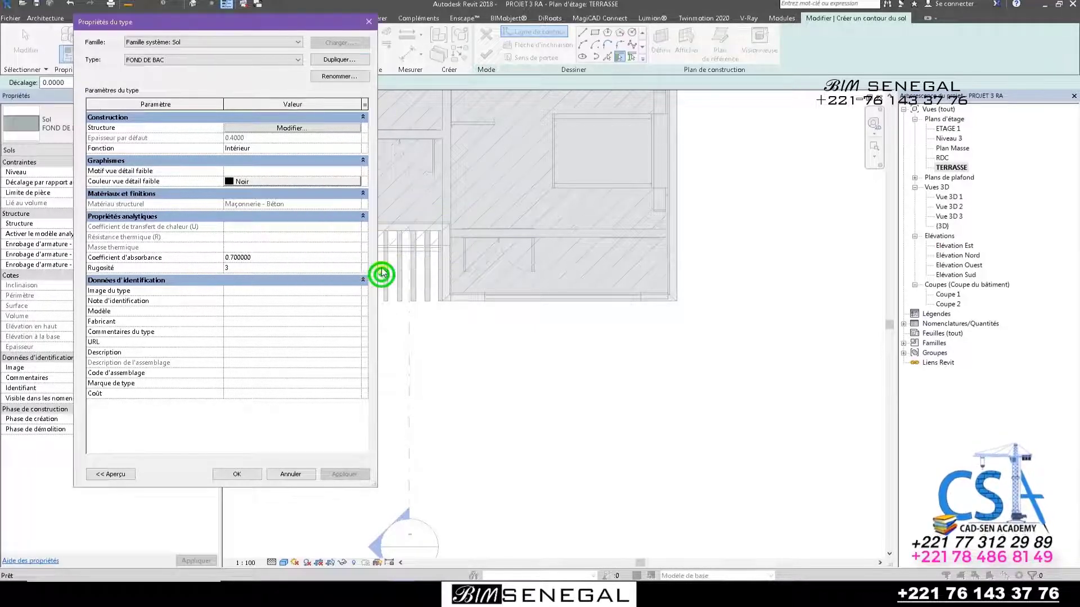
# Set the Devanture floor type's structural layer thickness to 0.20 m and accept the type settings.
pyautogui.click(310, 133)
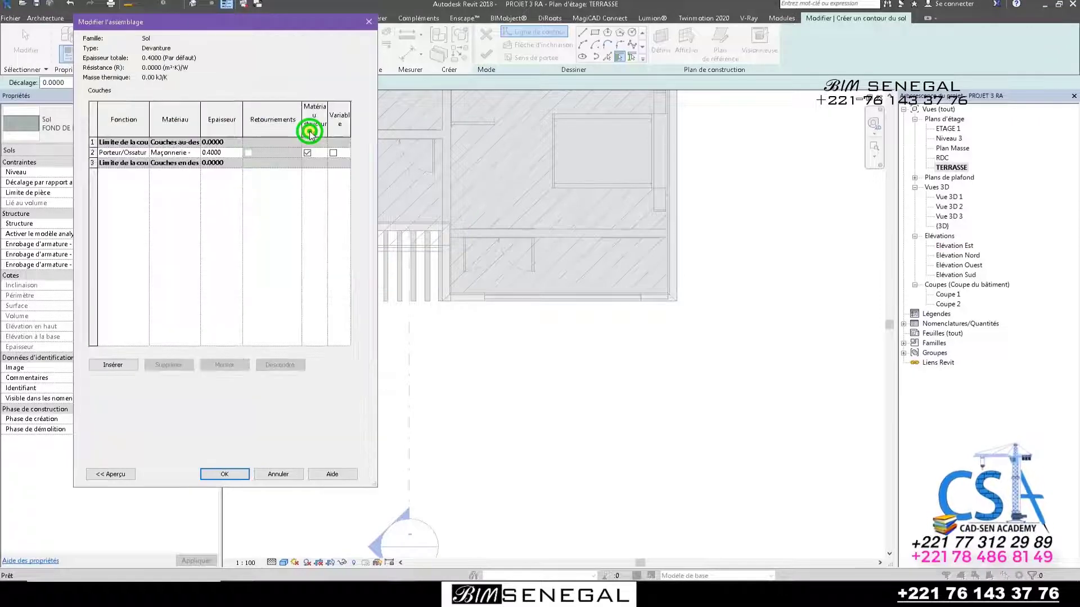
pyautogui.click(237, 153)
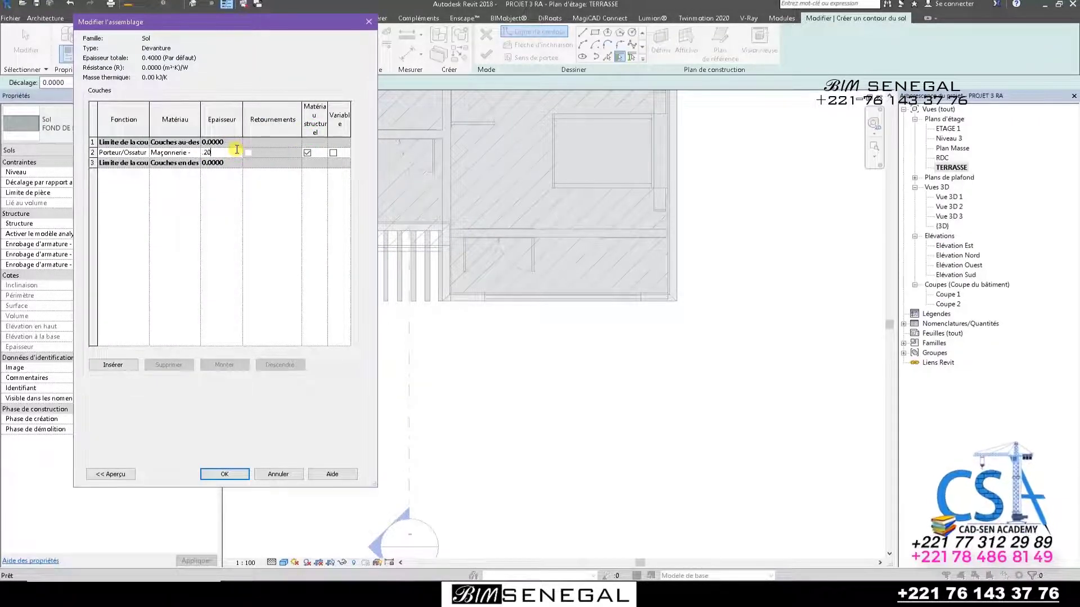
pyautogui.click(248, 472)
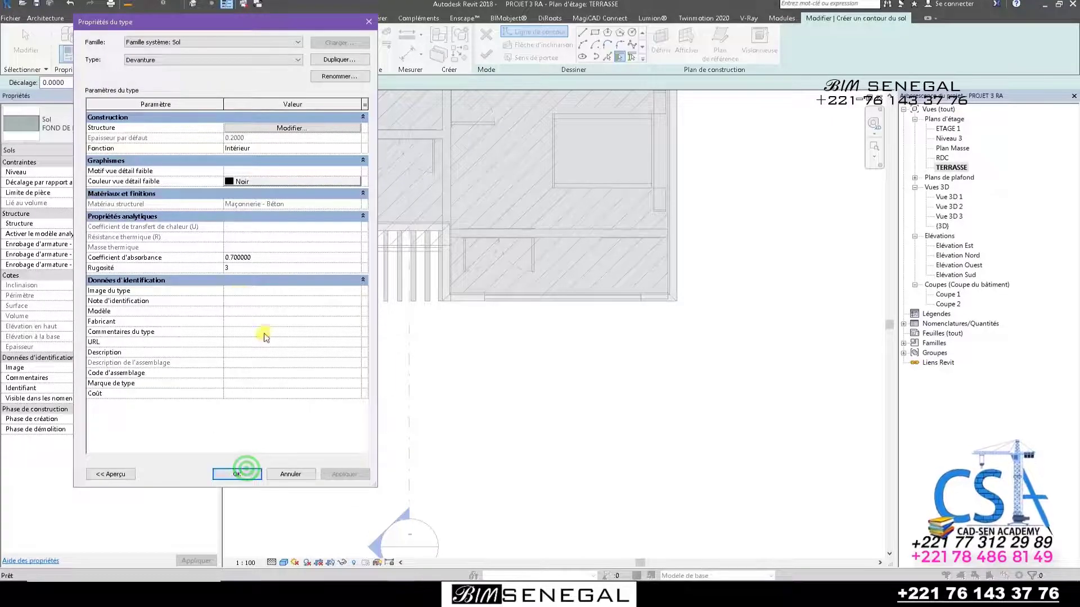
pyautogui.click(253, 473)
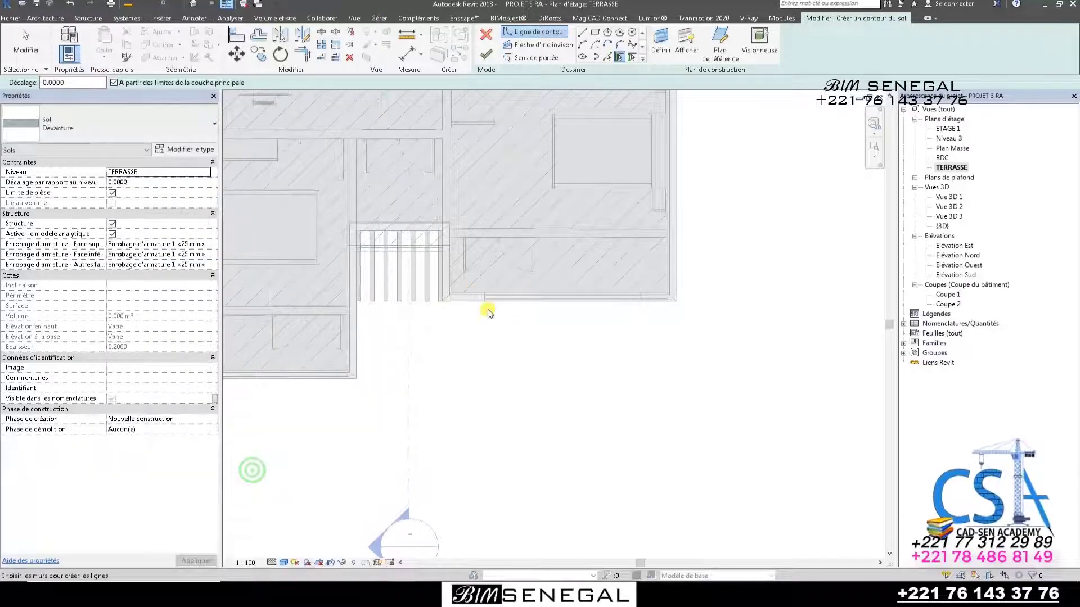
# Sketch a rectangular floor outline 4.86 m by 1.67 m in front of the front wall beside the entrance slats.
pyautogui.scroll(2, 487, 309)
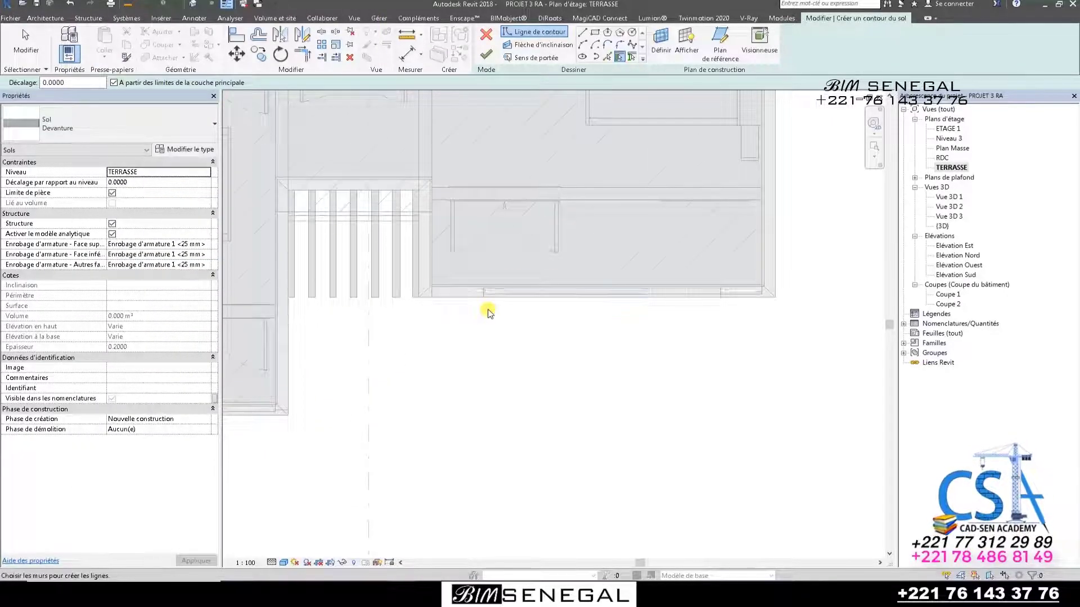
pyautogui.click(594, 35)
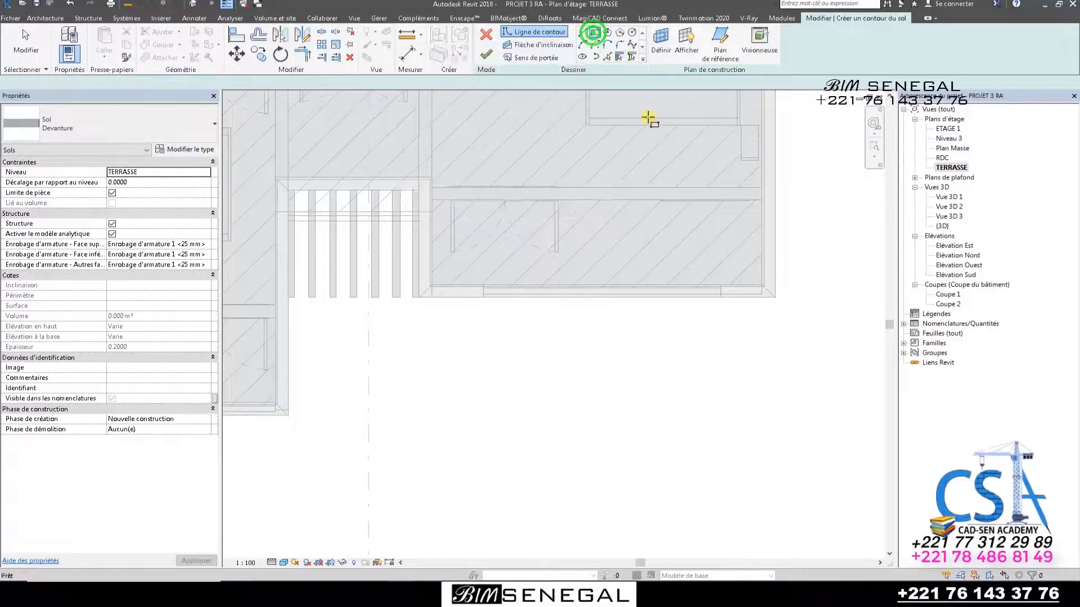
pyautogui.click(779, 299)
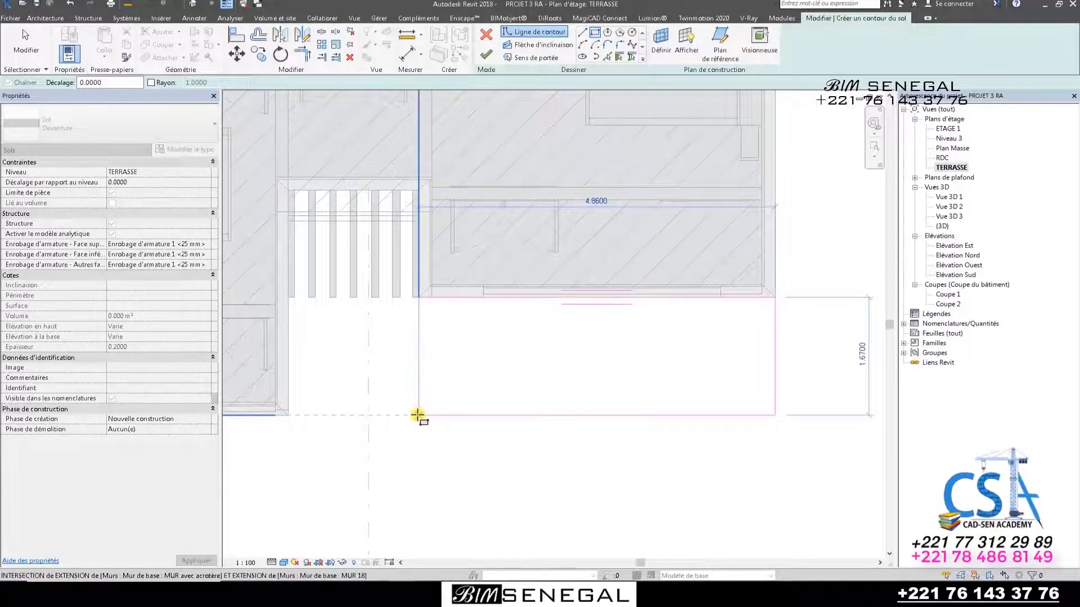
pyautogui.click(418, 415)
# Sketch a rectangular opening about 0.63 m by 1.03 m inside the outline, near its corner beside the slats.
pyautogui.scroll(3, 624, 393)
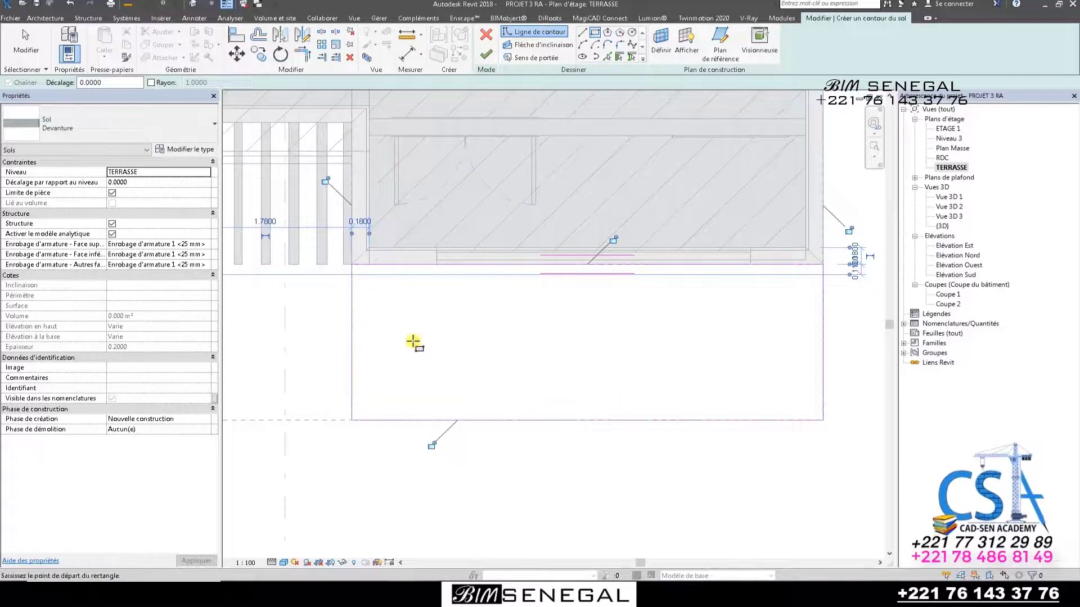
pyautogui.scroll(-1, 397, 329)
pyautogui.scroll(2, 377, 301)
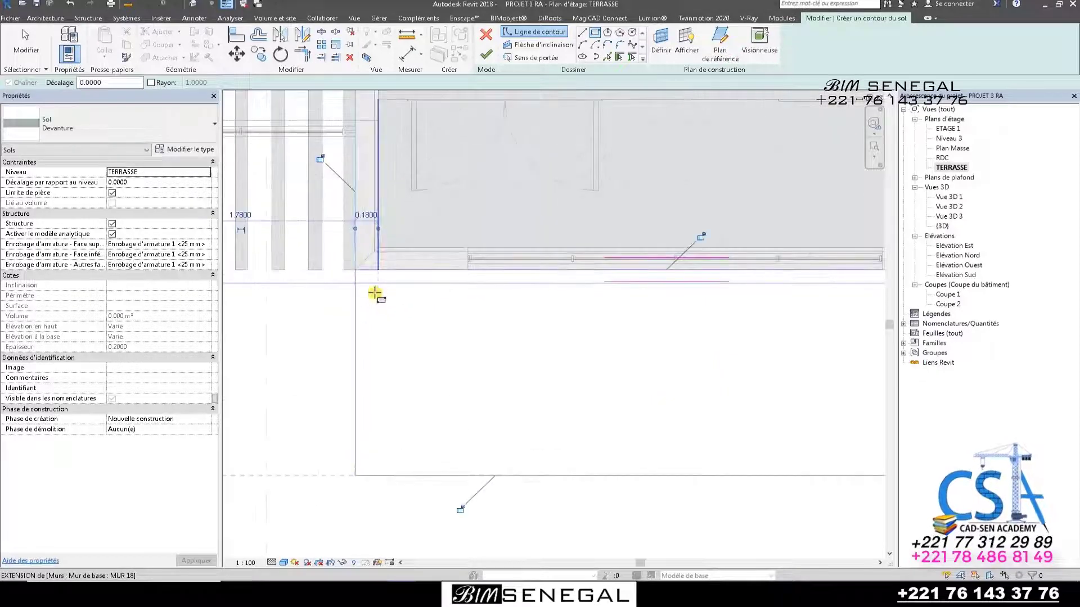
pyautogui.click(375, 282)
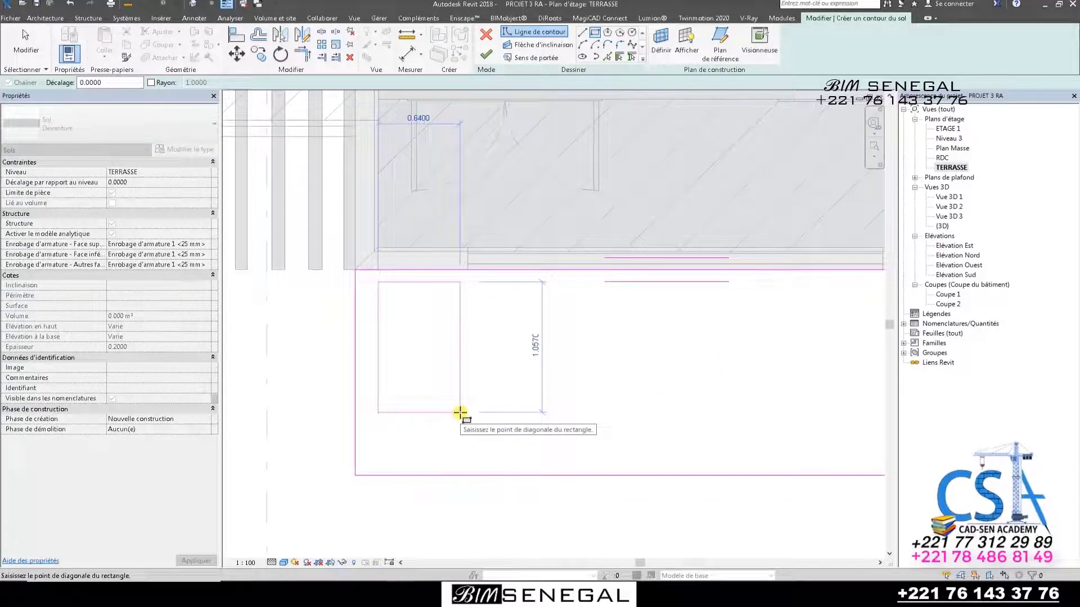
pyautogui.click(458, 410)
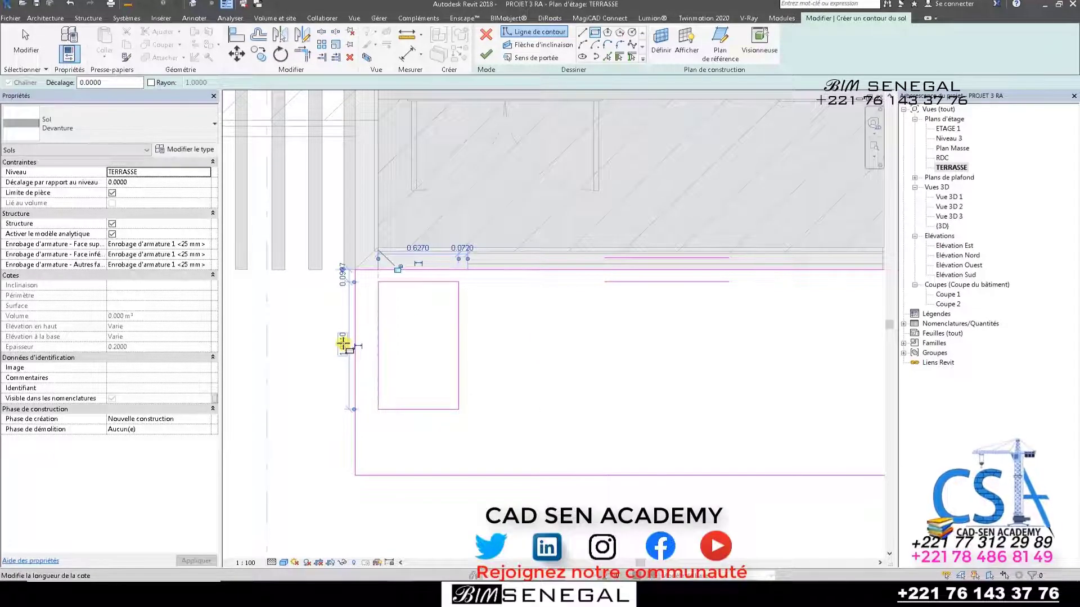
# Set the rectangular opening's length to 1 m and its width to 0.6 m.
pyautogui.click(343, 344)
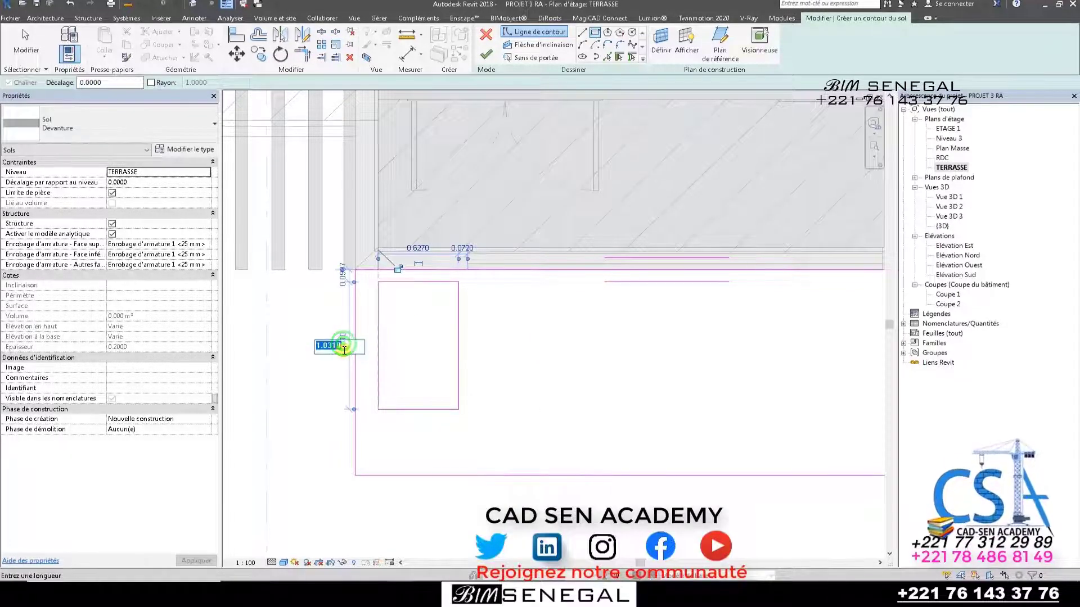
pyautogui.write('1')
pyautogui.press('Return')
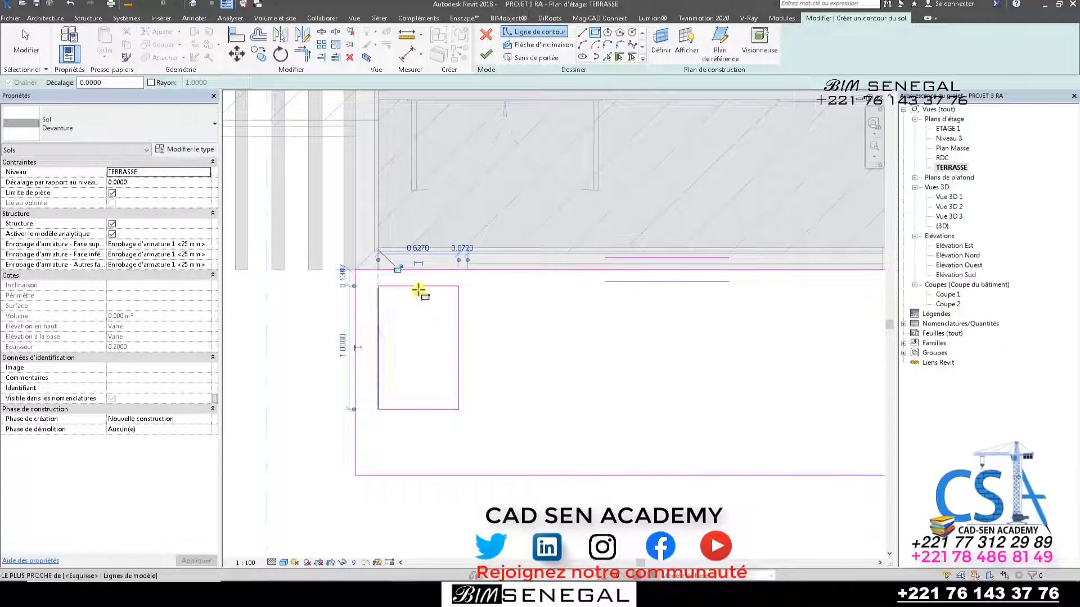
pyautogui.click(414, 248)
pyautogui.write('.')
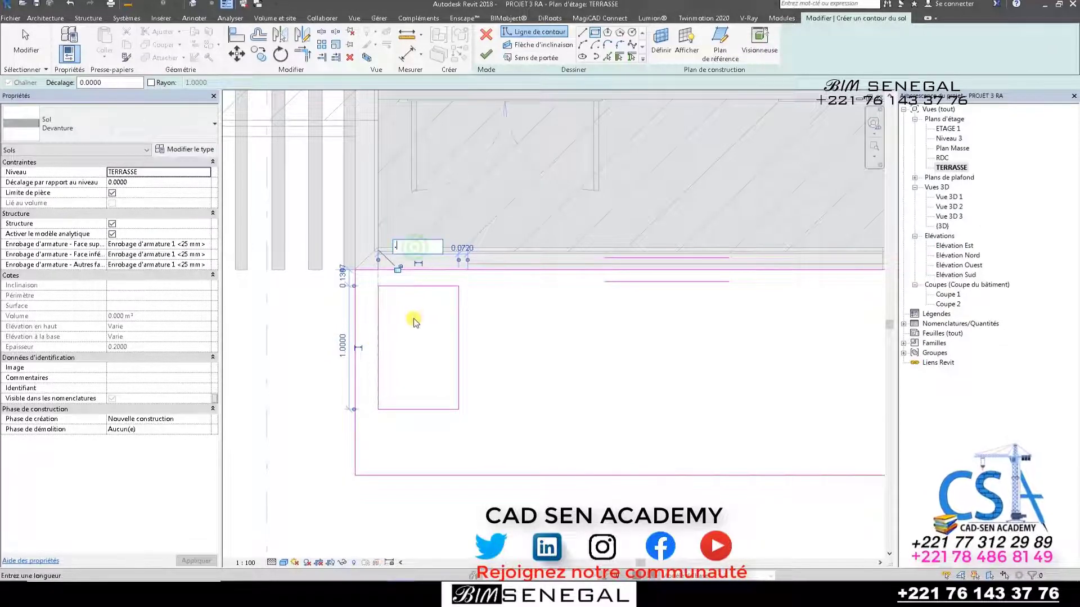
pyautogui.write('6')
pyautogui.press('Return')
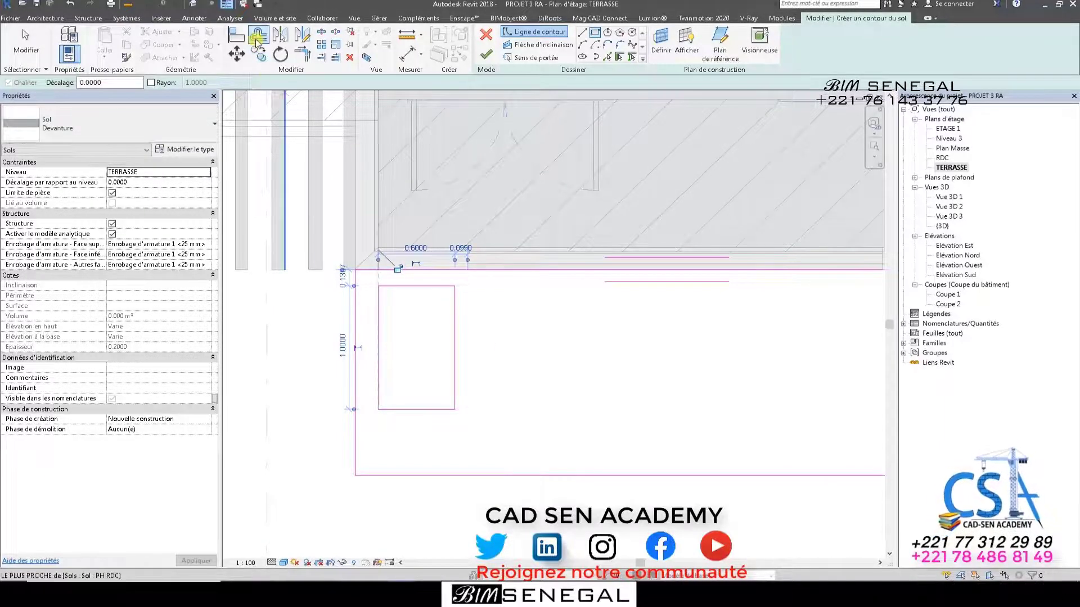
pyautogui.click(24, 37)
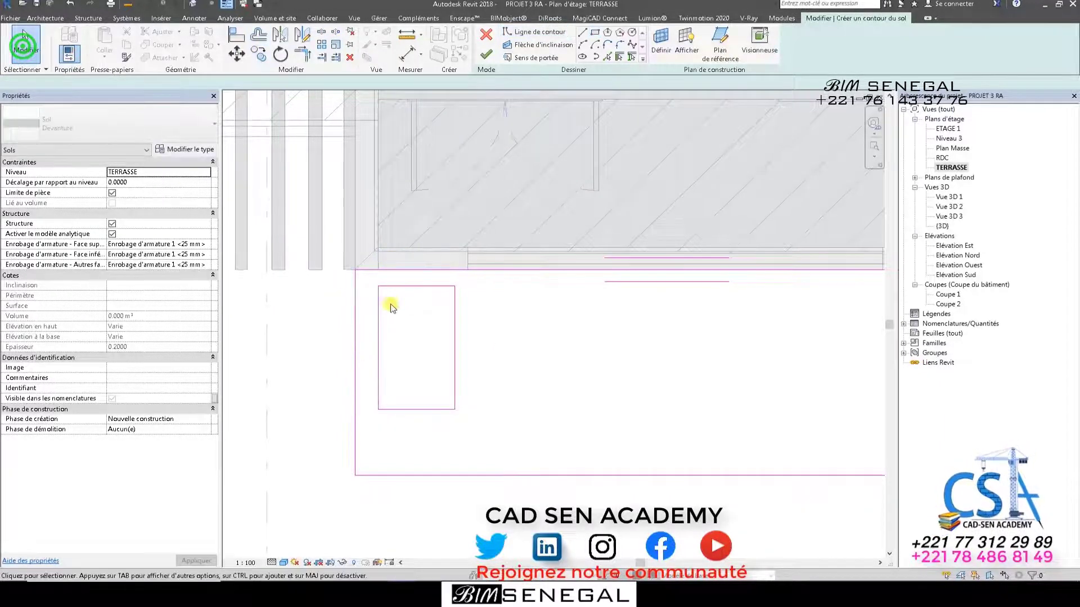
pyautogui.moveTo(364, 272); pyautogui.dragTo(448, 414)
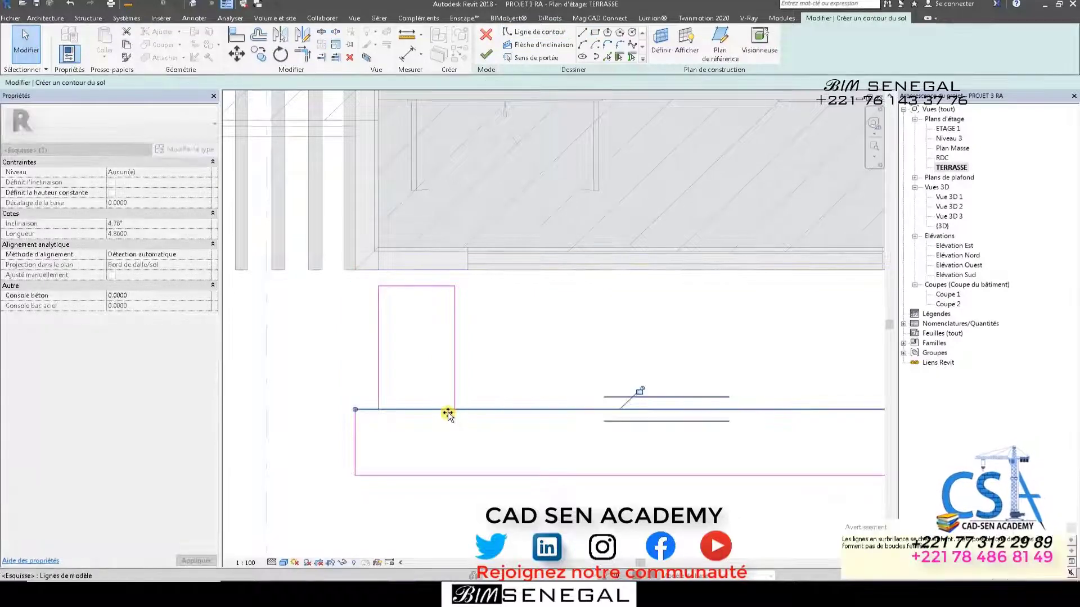
pyautogui.press('Delete')
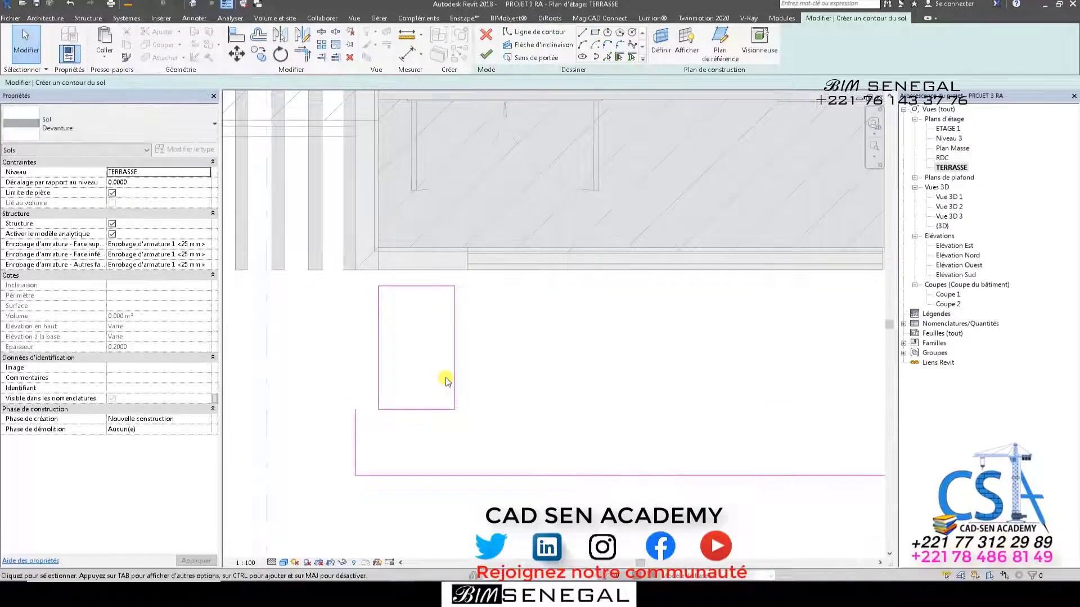
pyautogui.hotkey('ctrl', 'z')
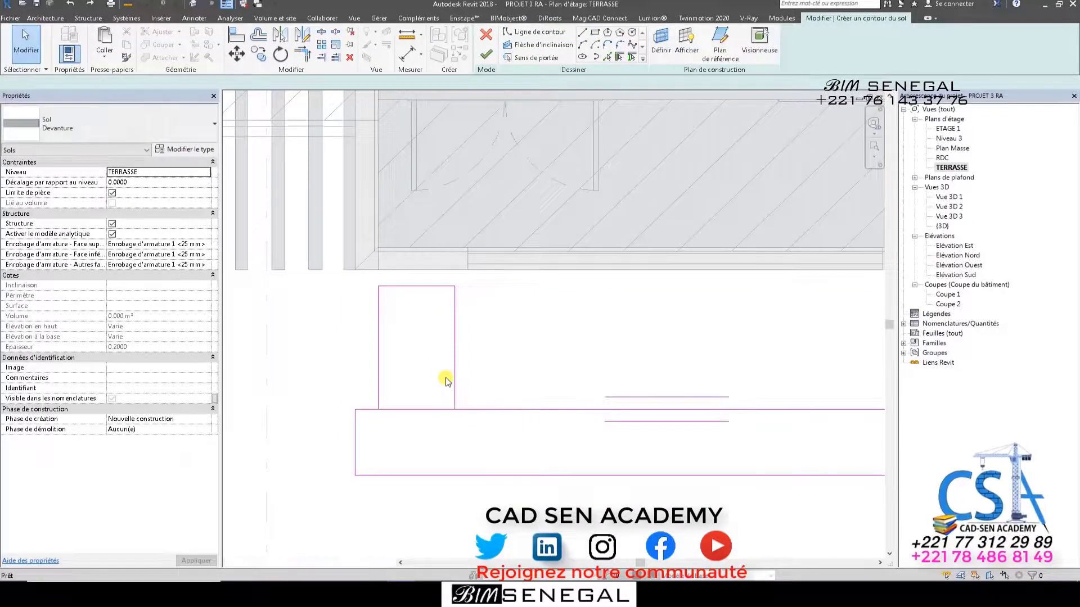
pyautogui.hotkey('ctrl', 'z')
# Copy the rectangular opening sideways along the outline at a distance of about 0.81 m.
pyautogui.scroll(1, 394, 295)
pyautogui.press('Escape')
pyautogui.moveTo(360, 273)
pyautogui.mouseDown()
pyautogui.moveTo(543, 518)
pyautogui.moveTo(531, 516)
pyautogui.mouseUp()
pyautogui.click(258, 54)
pyautogui.click(375, 448)
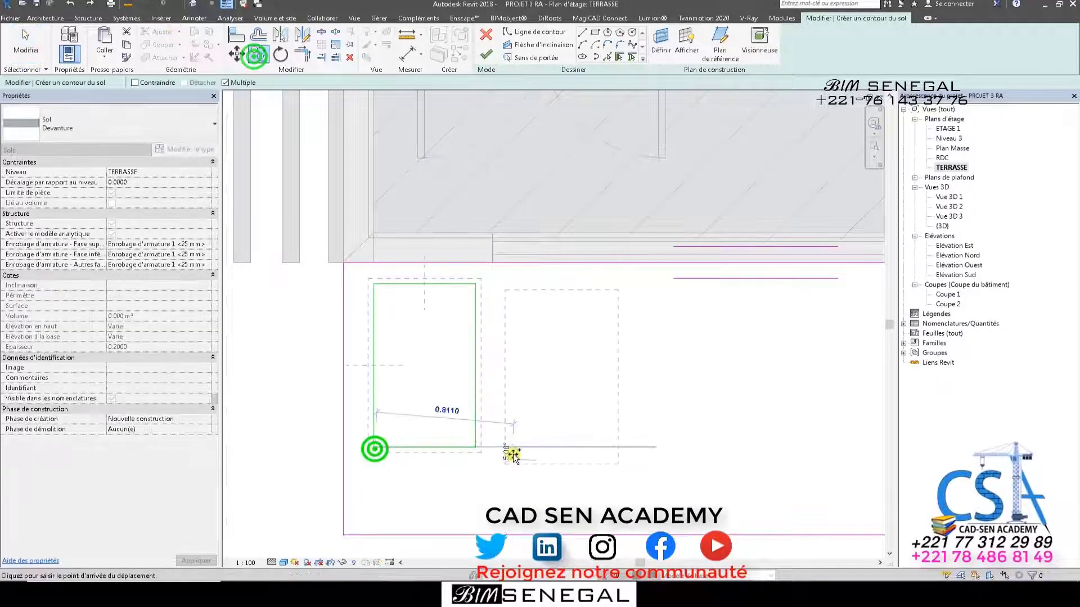
pyautogui.click(511, 453)
pyautogui.scroll(-2, 381, 420)
pyautogui.press('Escape')
# Copy the second opening four more times at the same 0.811 m spacing to make a row of six.
pyautogui.moveTo(458, 324); pyautogui.dragTo(533, 449)
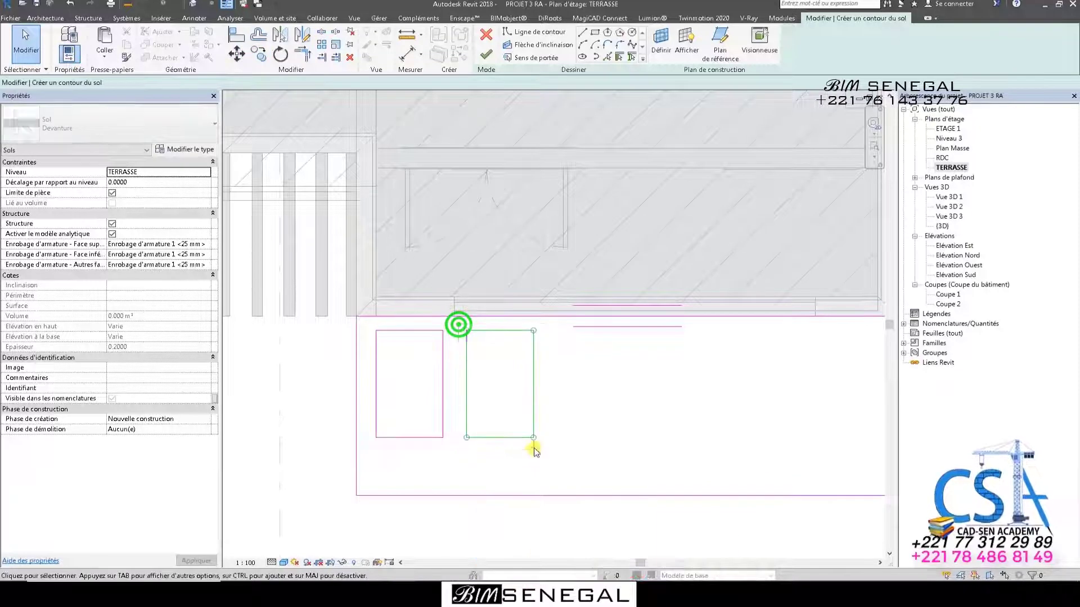
pyautogui.click(255, 53)
pyautogui.click(375, 437)
pyautogui.click(463, 437)
pyautogui.click(554, 437)
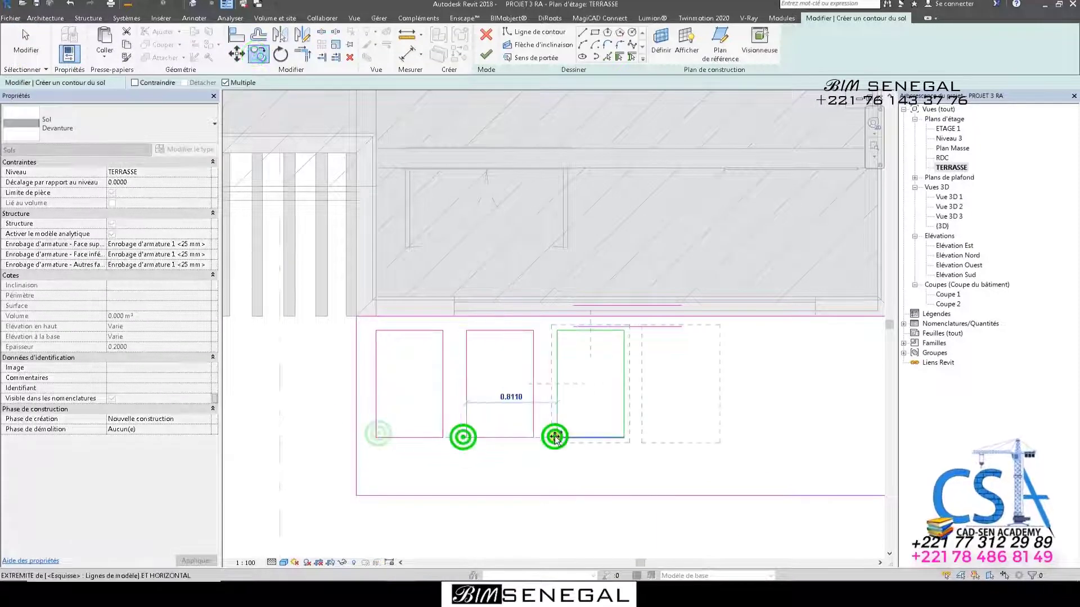
pyautogui.click(643, 435)
pyautogui.moveTo(808, 438); pyautogui.dragTo(714, 433, button='middle')
pyautogui.scroll(1, 714, 434)
pyautogui.click(633, 436)
pyautogui.scroll(-2, 715, 423)
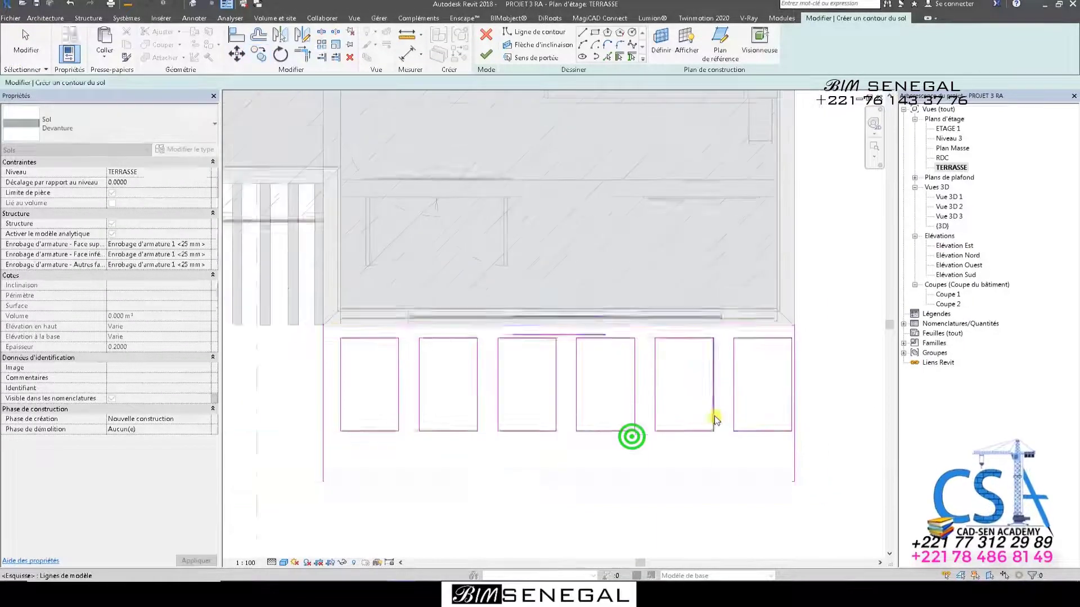
pyautogui.press('Escape')
# Shift all six openings slightly sideways to centre the row within the outline, and finish the floor sketch.
pyautogui.moveTo(334, 334); pyautogui.dragTo(795, 437)
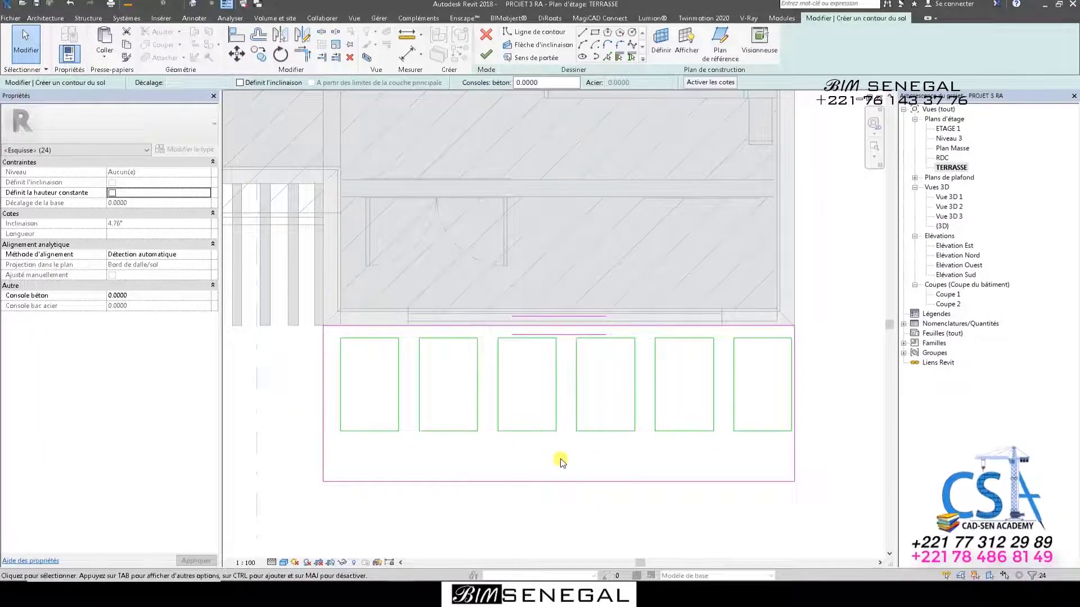
pyautogui.scroll(1, 548, 469)
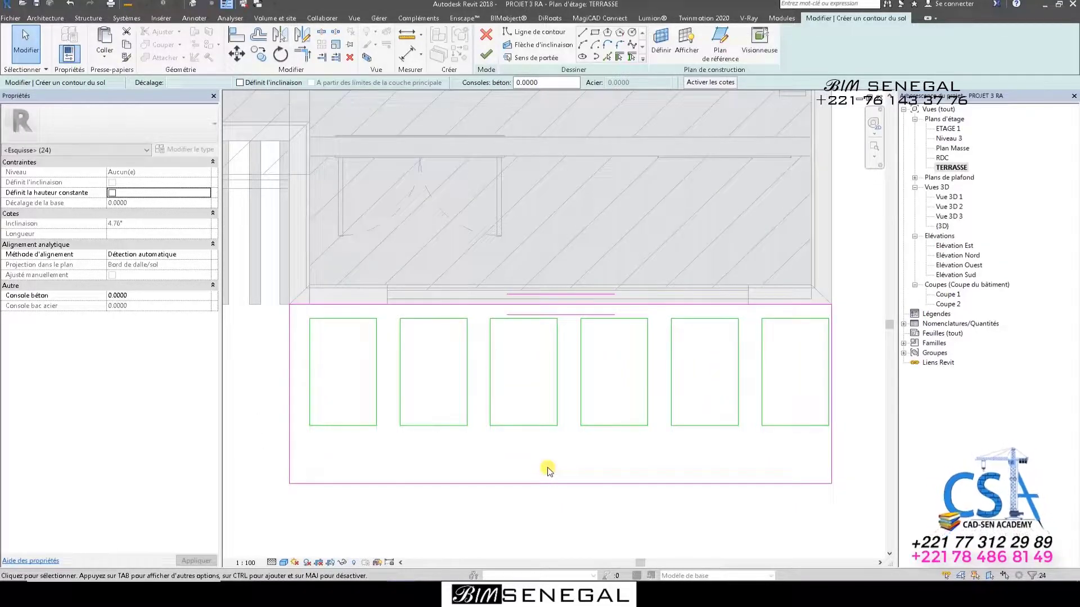
pyautogui.press('Left')
pyautogui.press('Left')
pyautogui.press('Left')
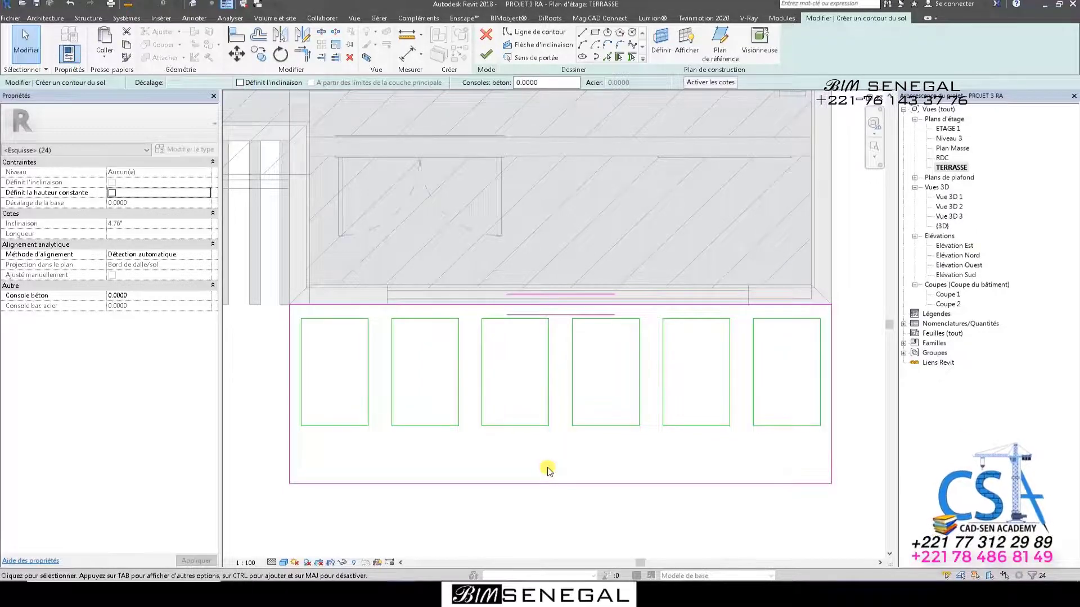
pyautogui.scroll(-1, 597, 353)
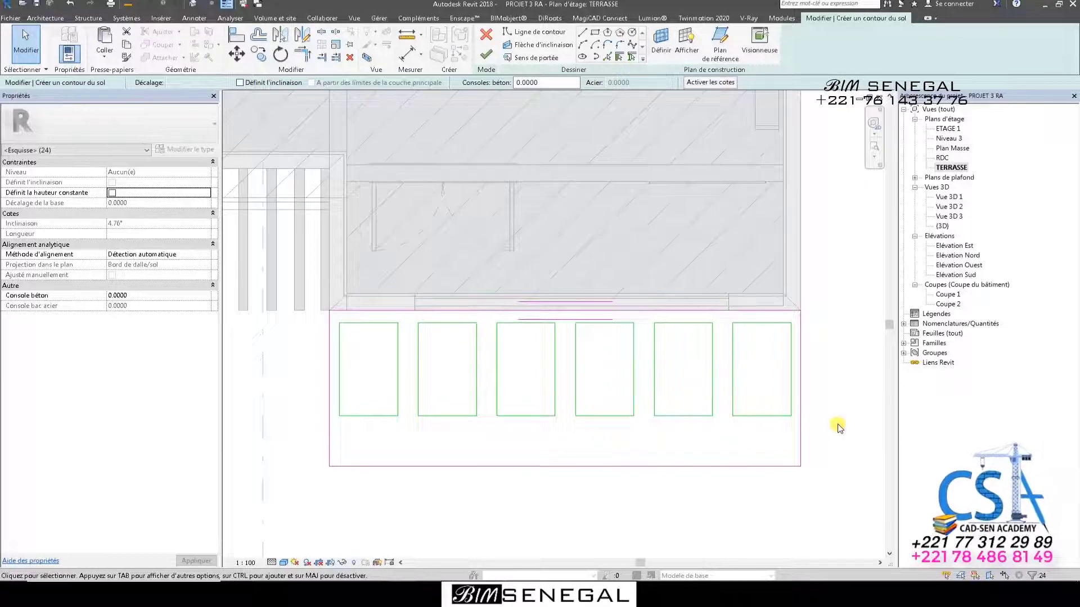
pyautogui.click(486, 55)
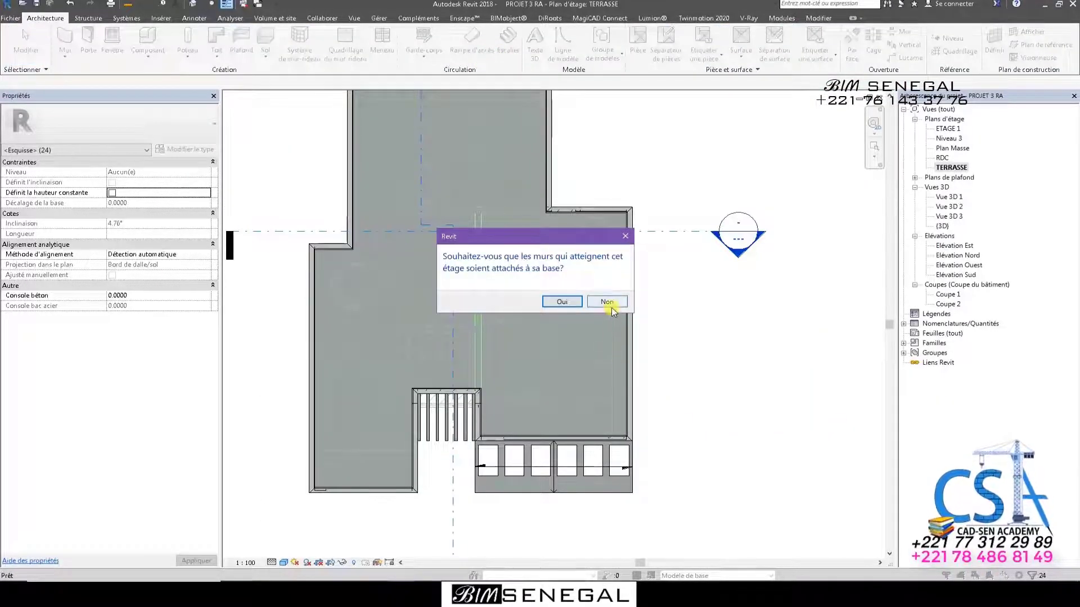
# Decline attaching the walls to the base of the new floor, and view the finished canopy in 3D.
pyautogui.click(607, 302)
pyautogui.scroll(6, 553, 506)
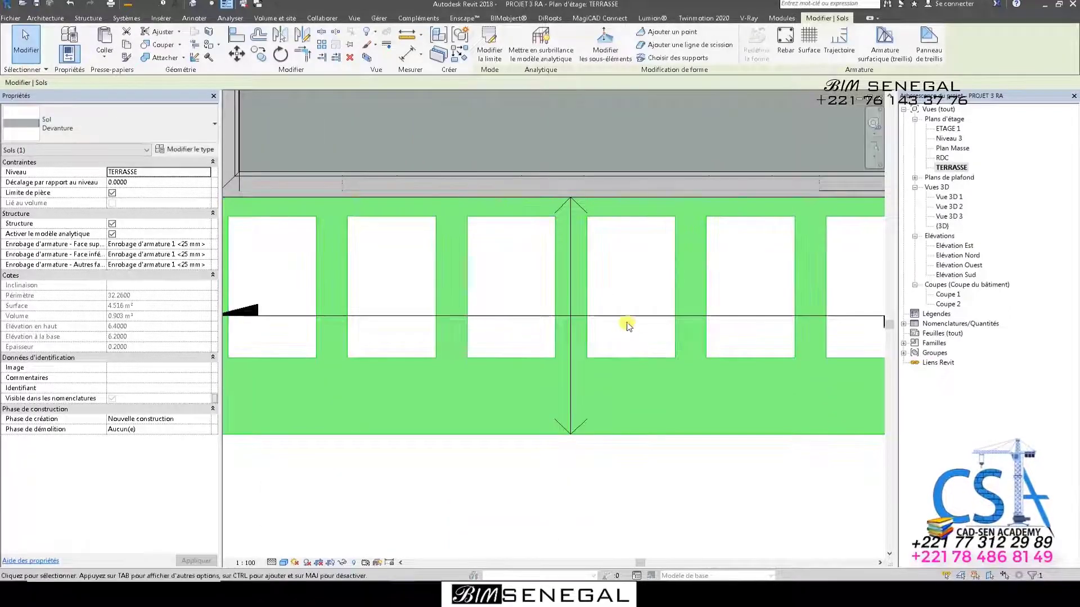
pyautogui.click(628, 325)
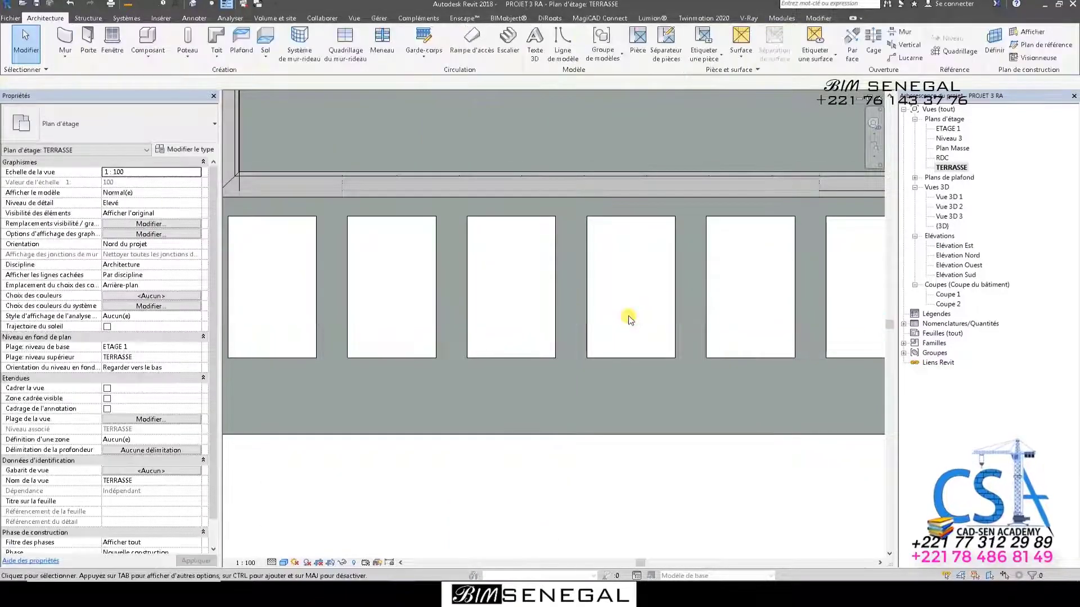
pyautogui.scroll(-4, 616, 393)
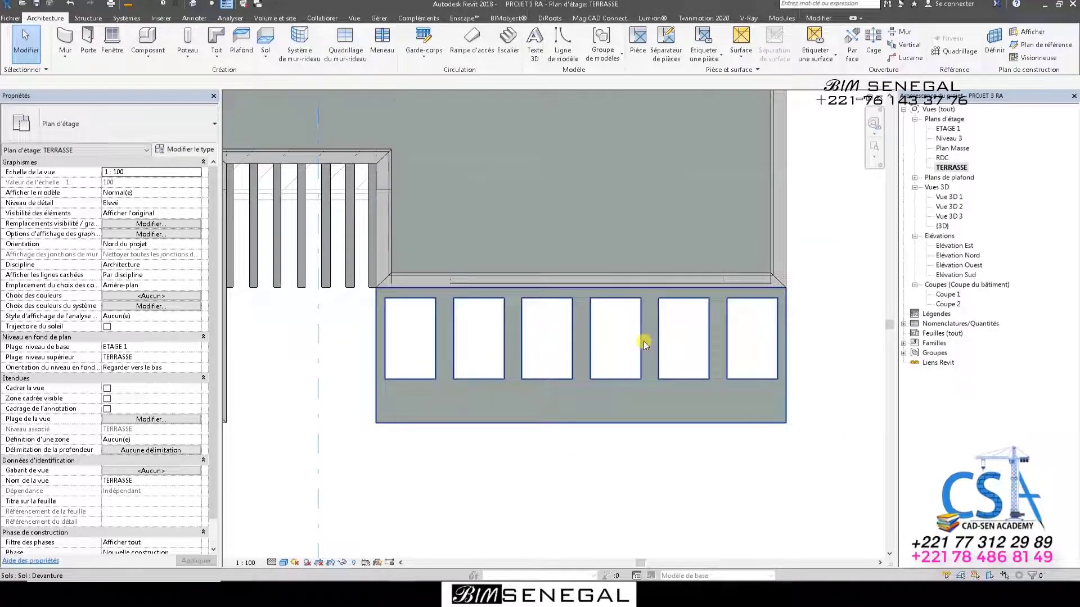
pyautogui.scroll(-1, 631, 318)
pyautogui.click(194, 6)
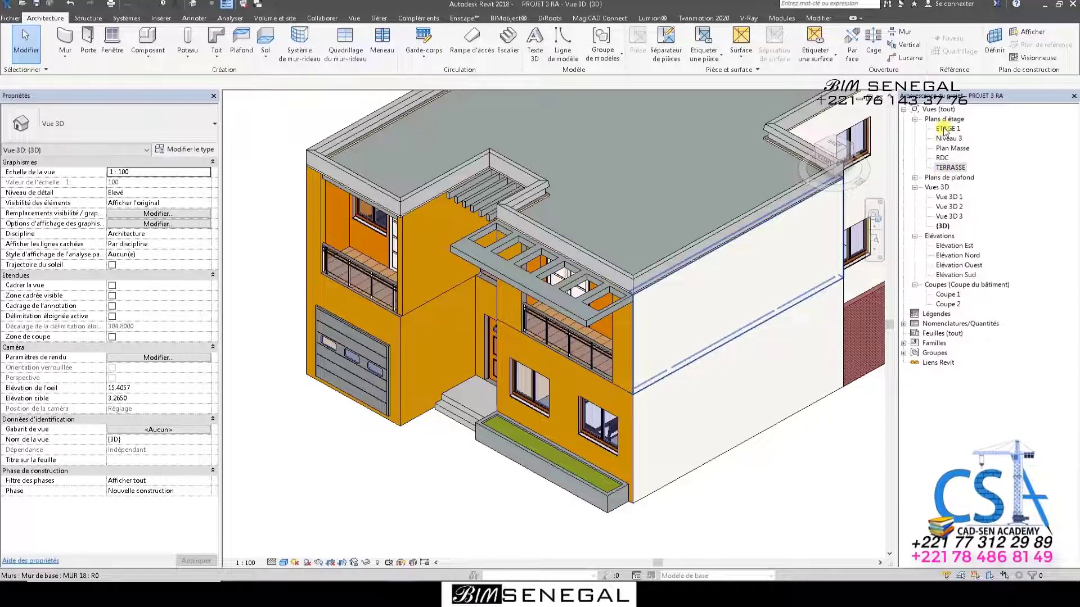
# In the RDC floor plan, delete the short MUR Cloture wall running from the house corner to the front fence wall.
pyautogui.doubleClick(943, 158)
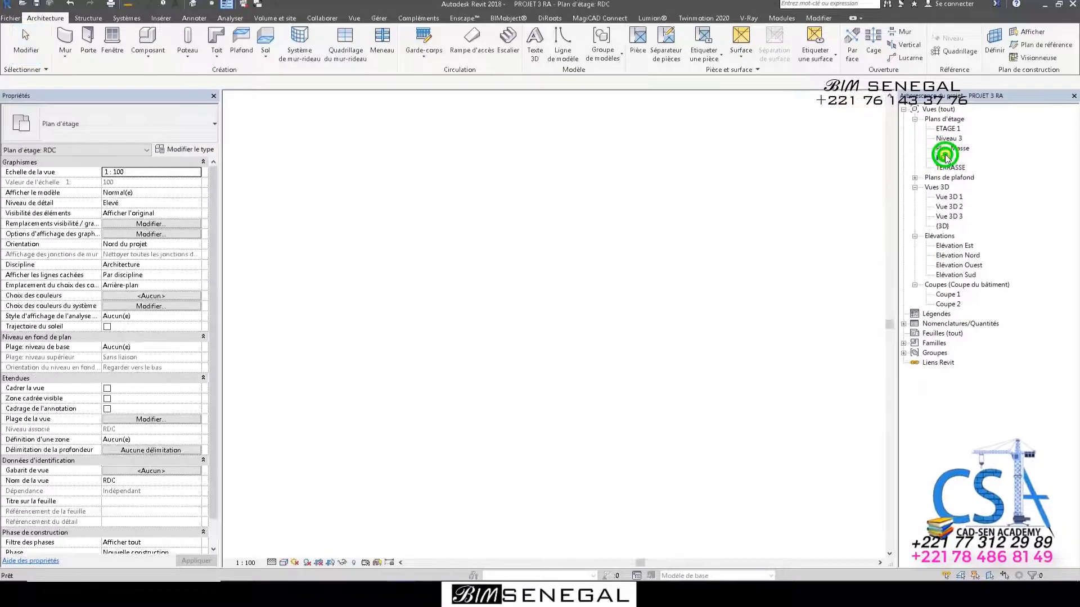
pyautogui.scroll(-2, 707, 428)
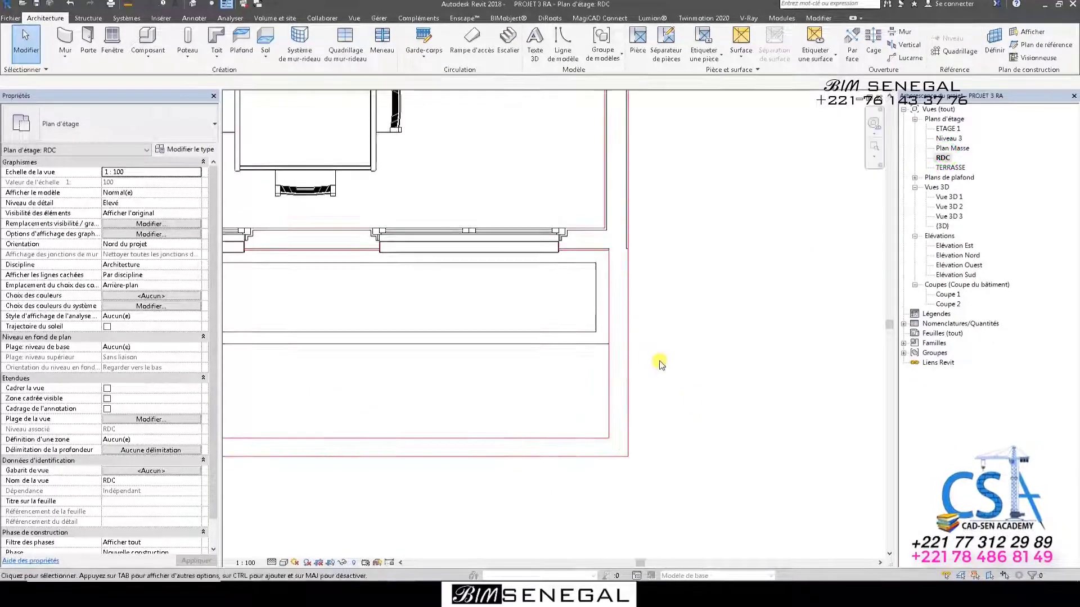
pyautogui.click(630, 380)
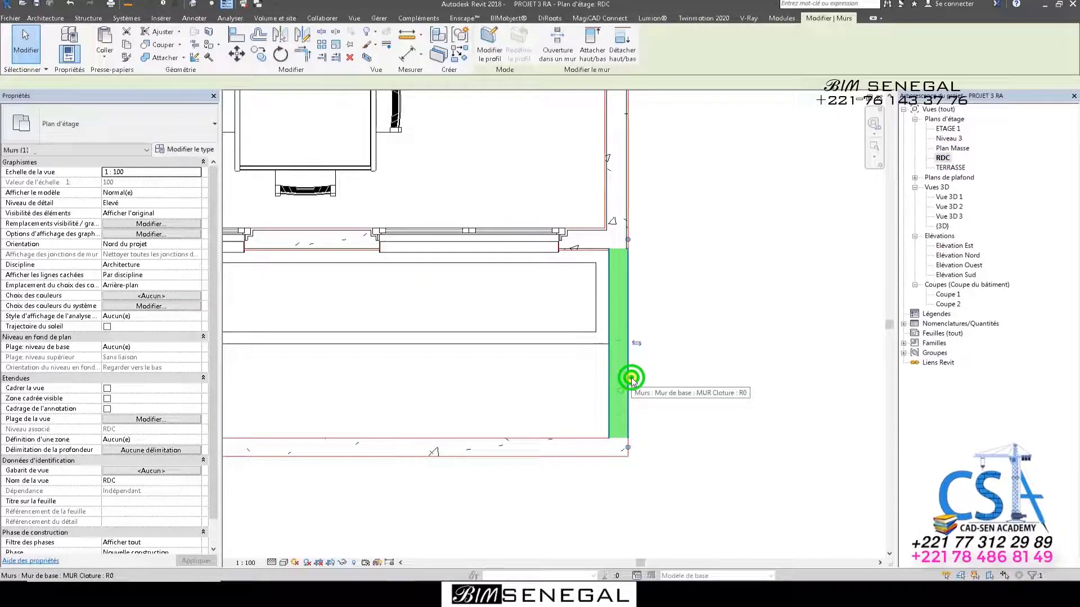
pyautogui.click(516, 397)
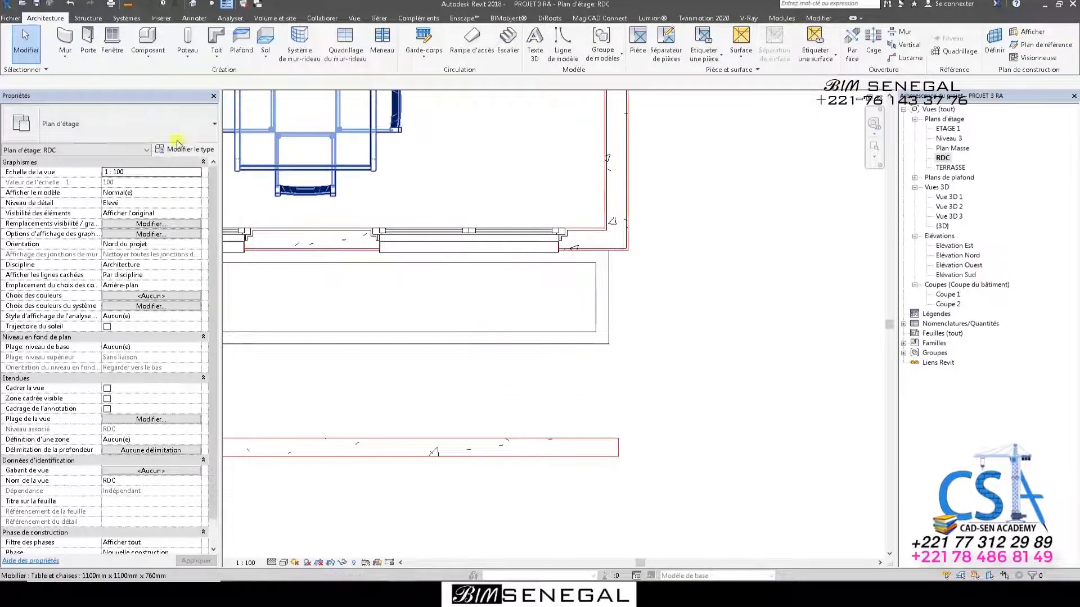
# Start an architectural column and duplicate the 475mm x 610mm rectangular type under the name POteaux.
pyautogui.click(189, 58)
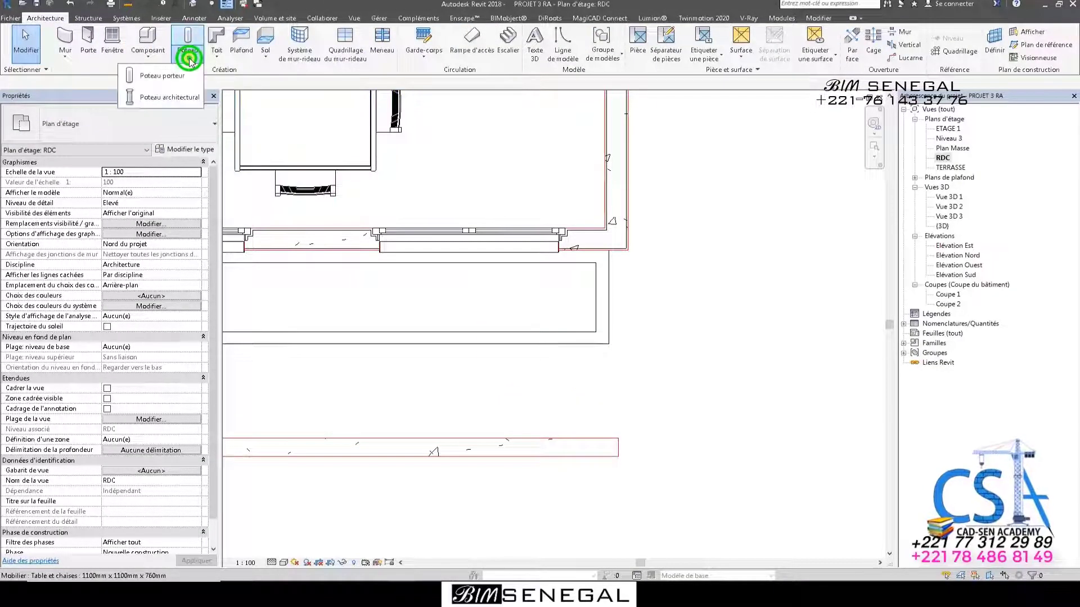
pyautogui.click(159, 99)
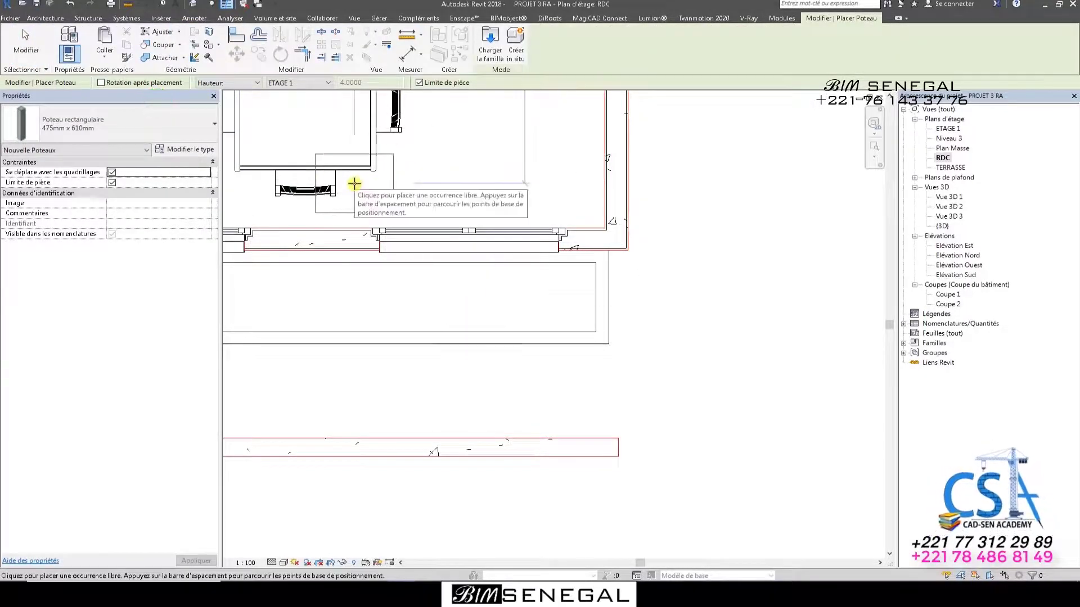
pyautogui.click(168, 148)
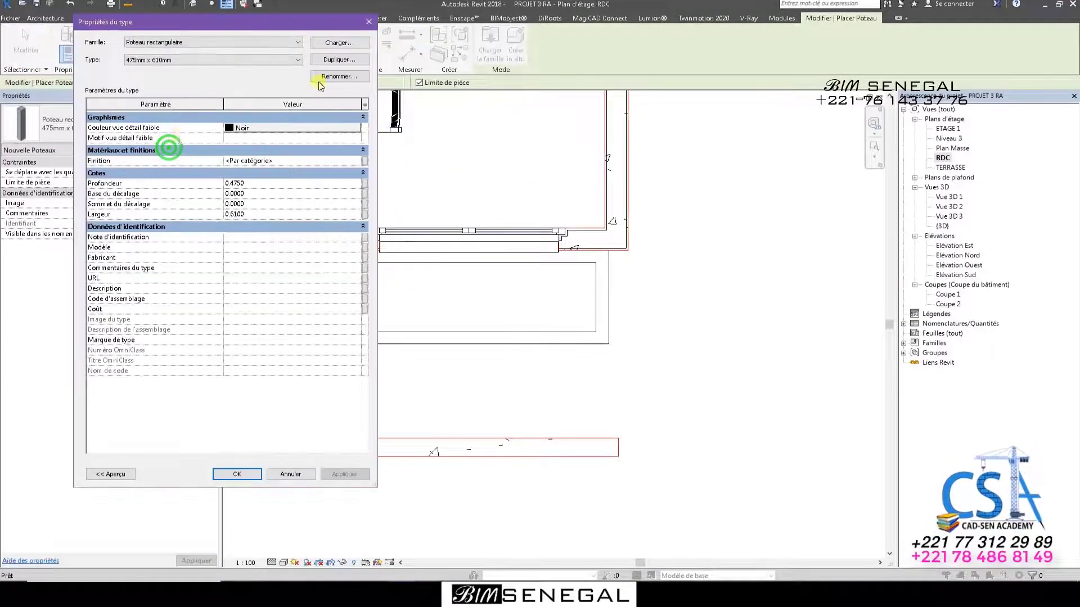
pyautogui.click(345, 60)
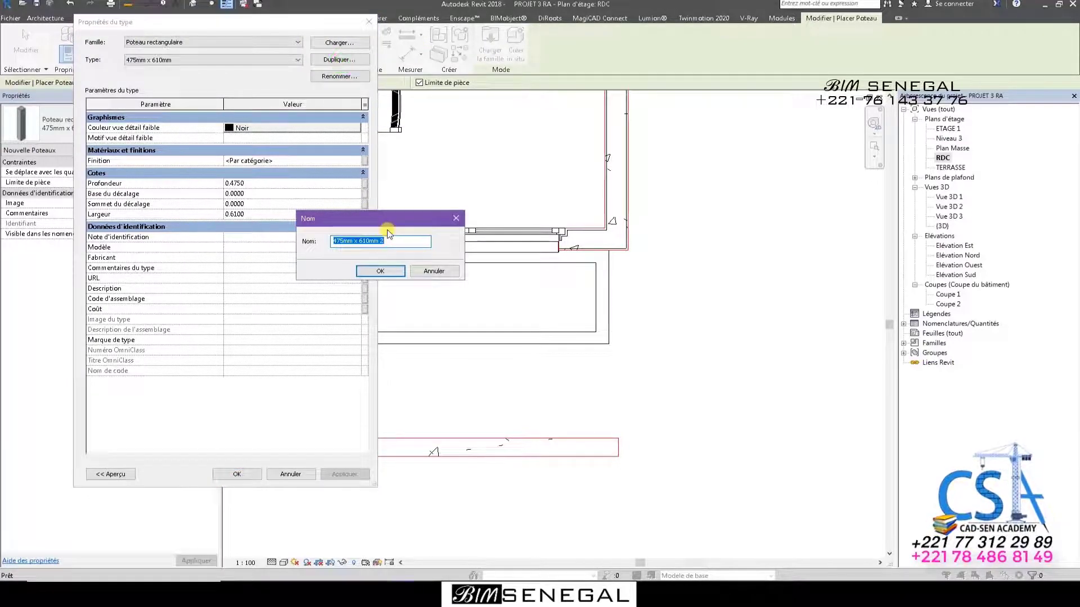
pyautogui.write('POteaux')
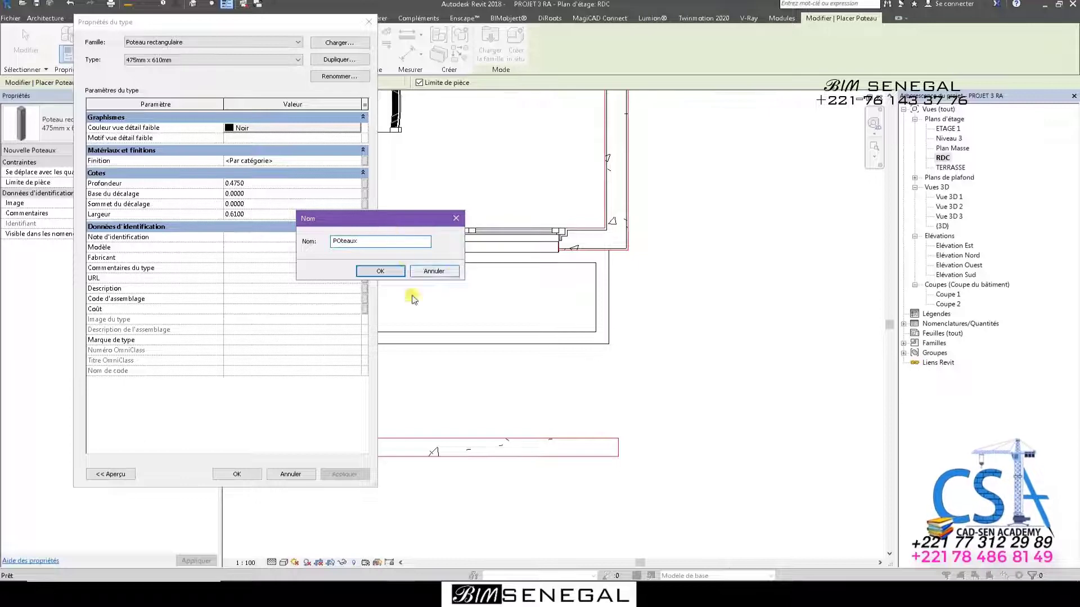
pyautogui.click(397, 272)
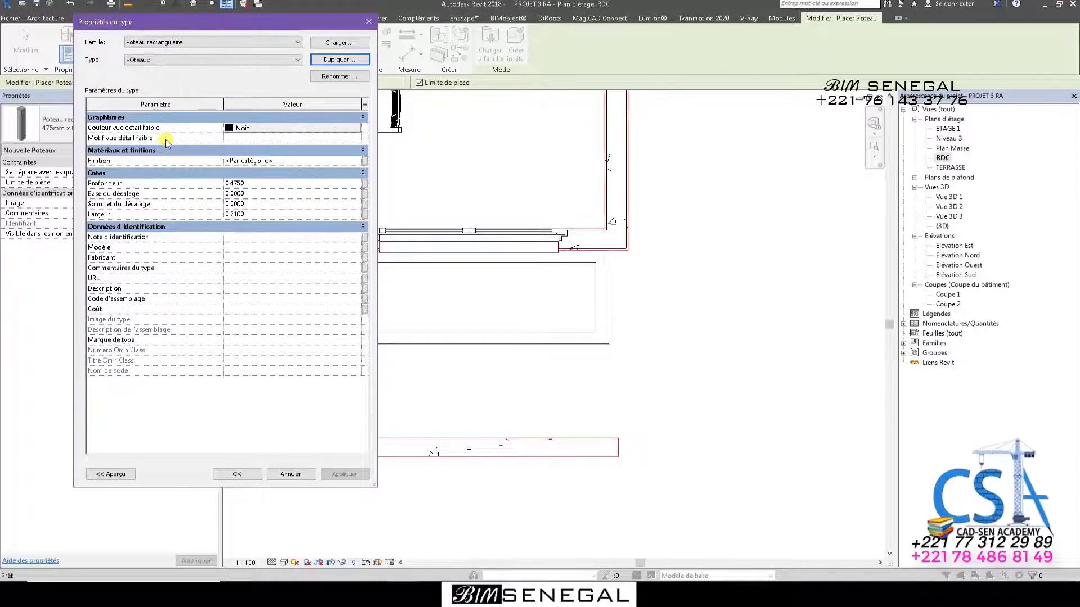
# Set the POteaux column type's depth to 0.15 m and its width to 0.30 m.
pyautogui.click(270, 184)
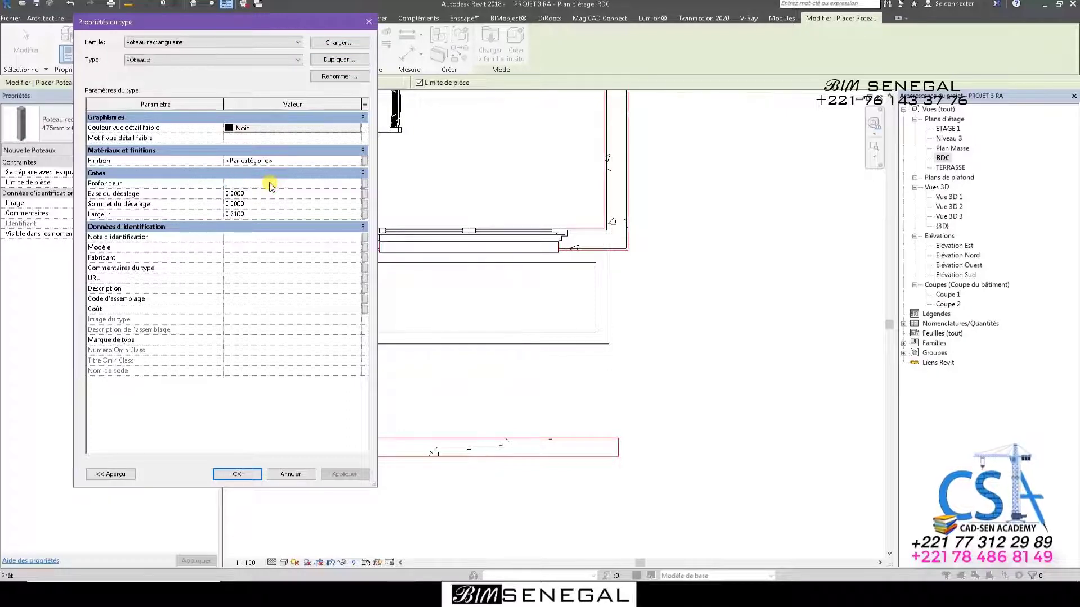
pyautogui.click(265, 216)
pyautogui.write('.30')
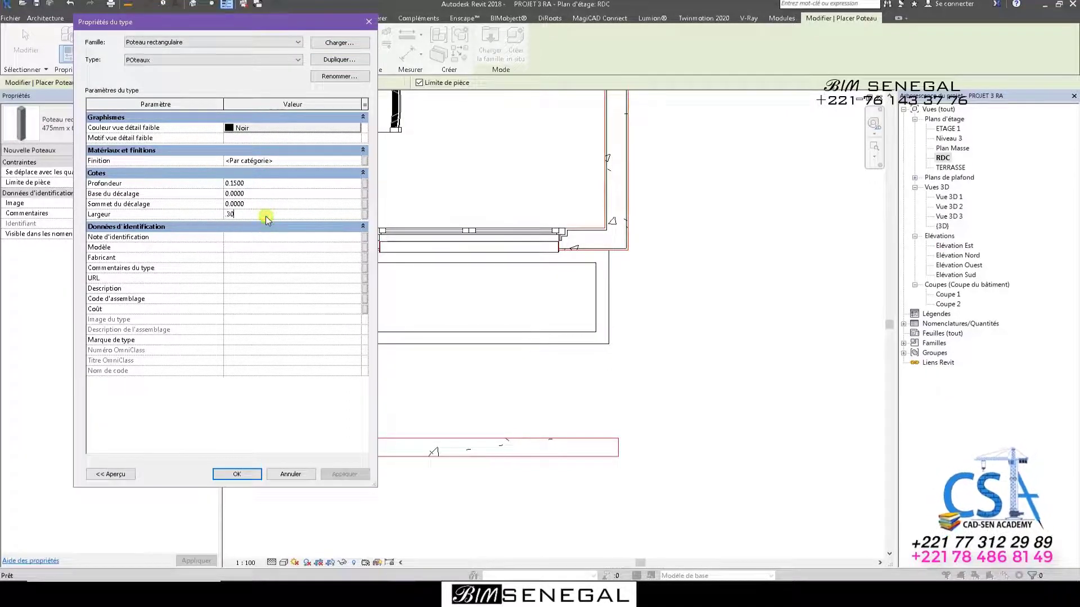
# Assign the Ferrari C - LCD Screens material as the column type's finish and accept the type properties.
pyautogui.click(284, 160)
pyautogui.click(356, 161)
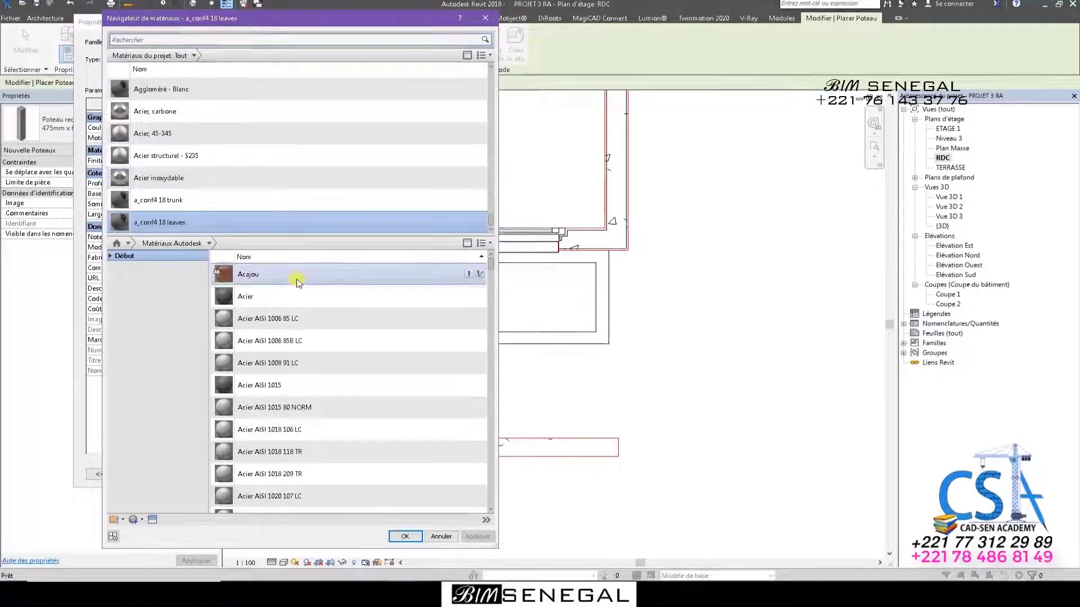
pyautogui.scroll(-5, 295, 287)
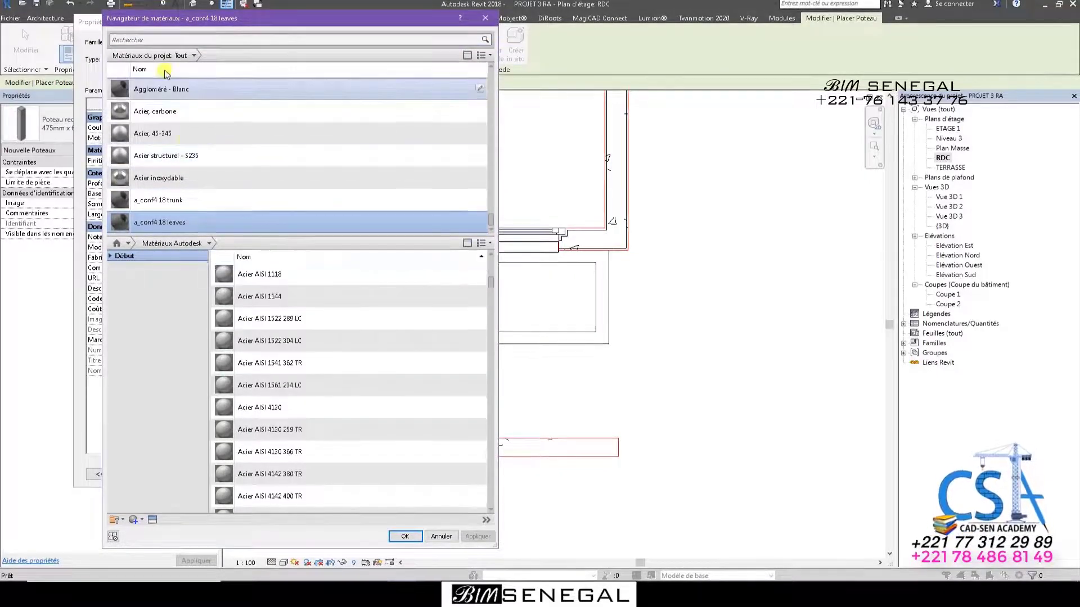
pyautogui.scroll(5, 177, 141)
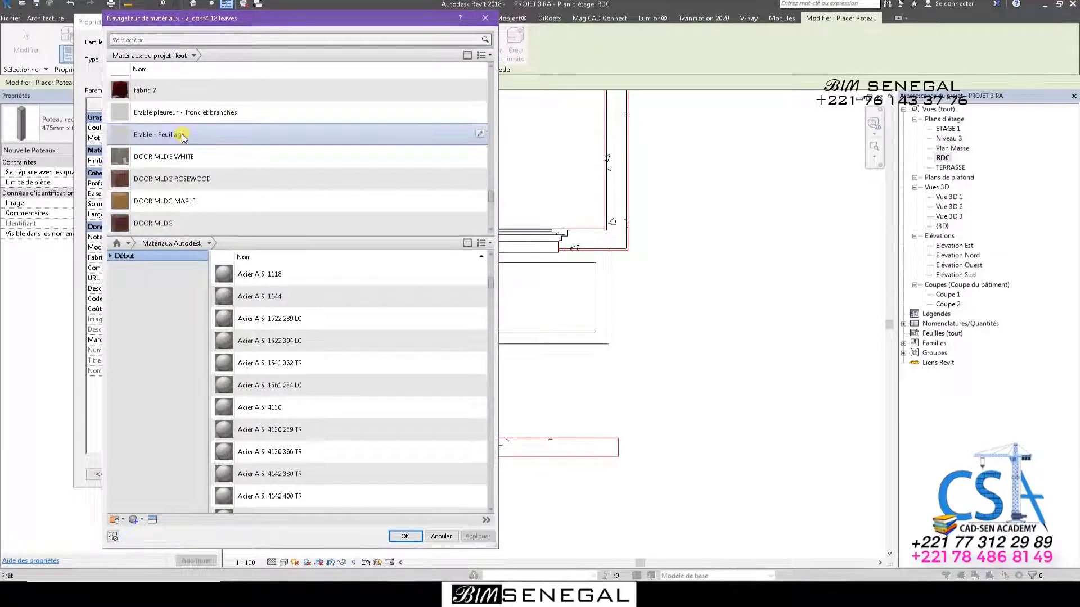
pyautogui.click(203, 179)
pyautogui.scroll(3, 198, 172)
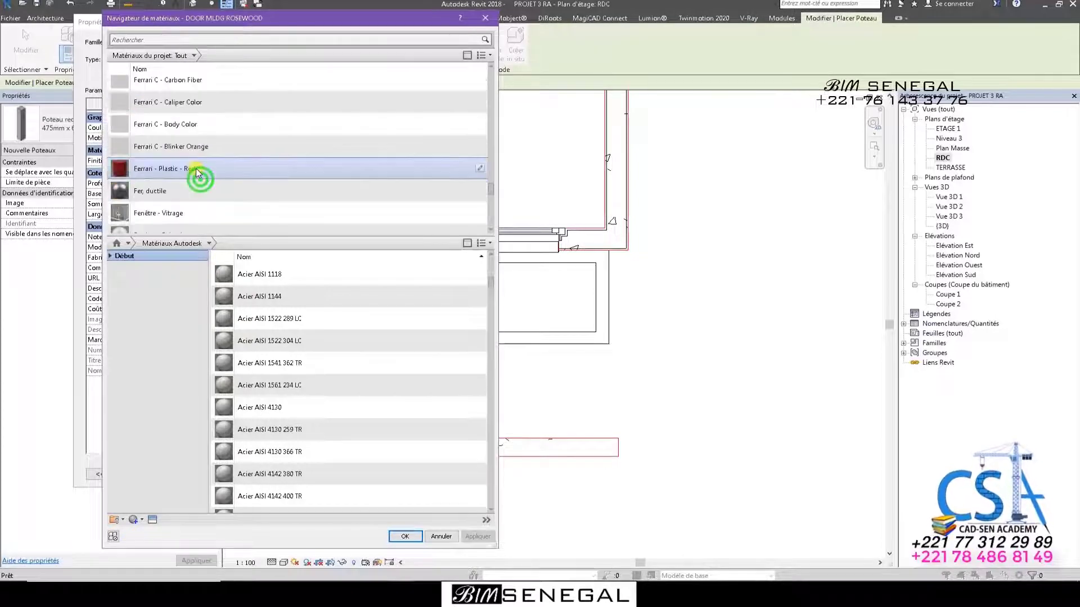
pyautogui.scroll(5, 158, 192)
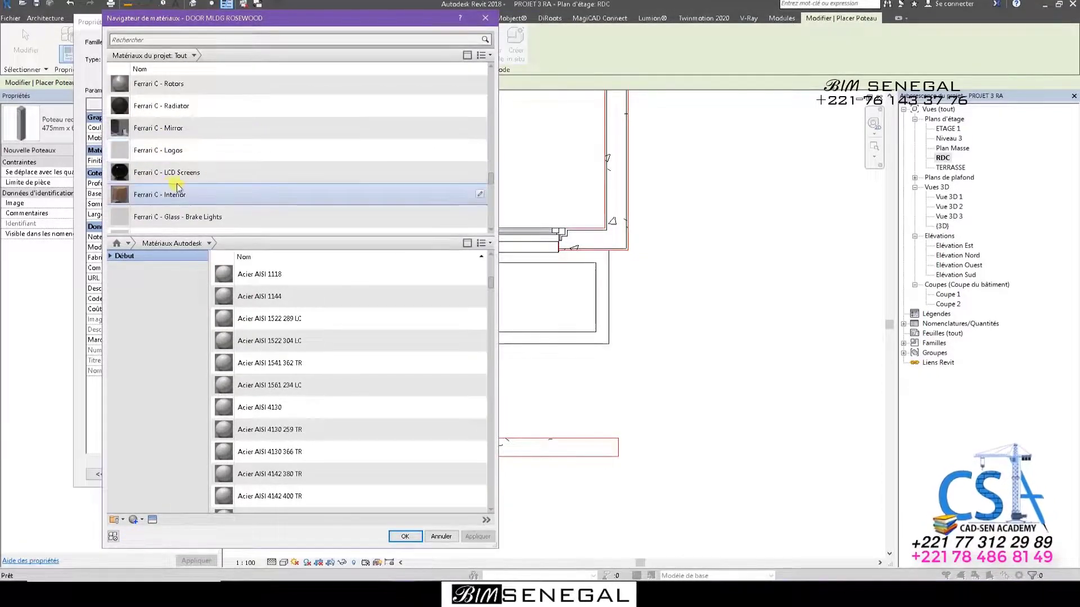
pyautogui.click(151, 172)
pyautogui.scroll(-1, 434, 509)
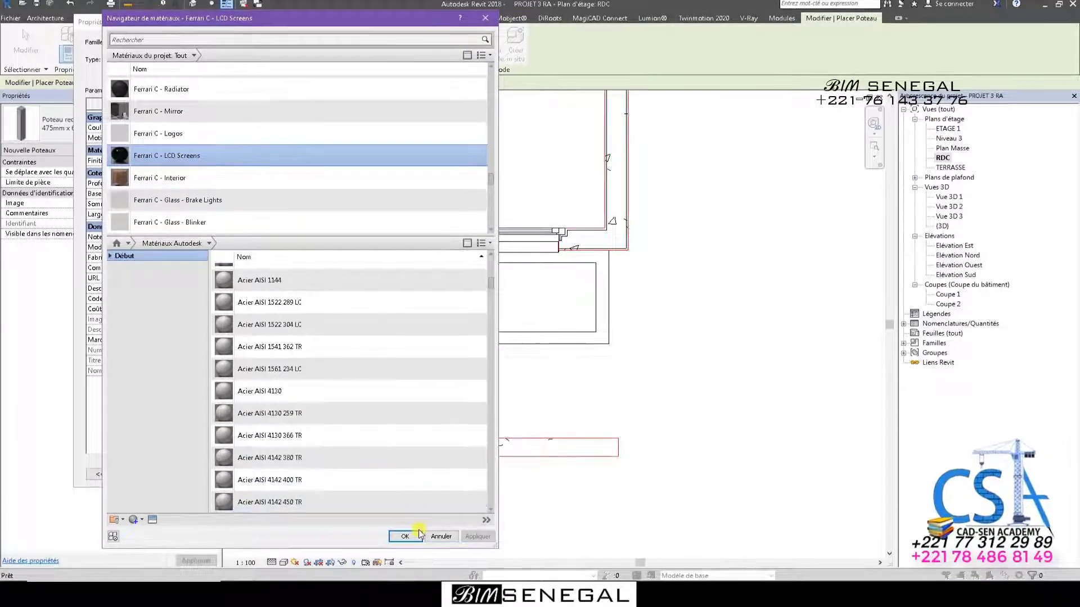
pyautogui.click(415, 536)
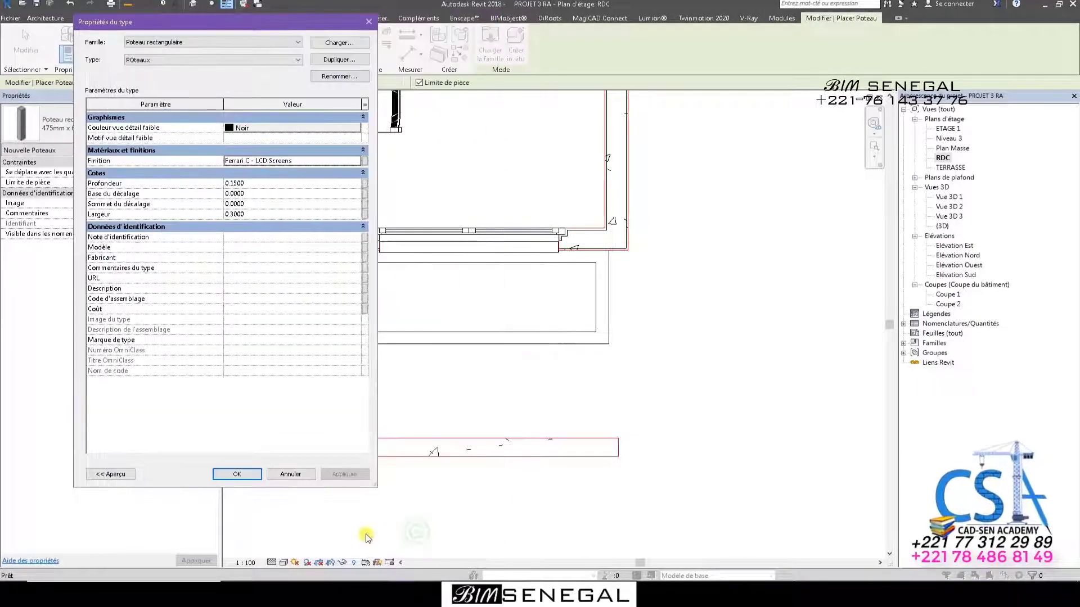
pyautogui.click(236, 474)
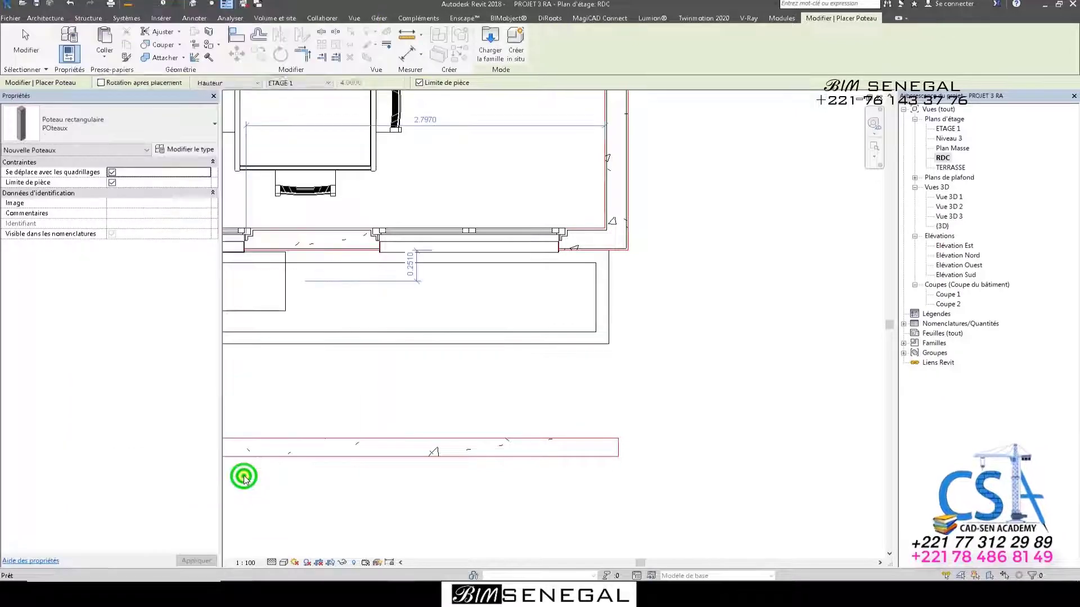
# Rotate the POteaux column by 90° and place it against the house's outer front corner, beside the planter.
pyautogui.scroll(4, 633, 288)
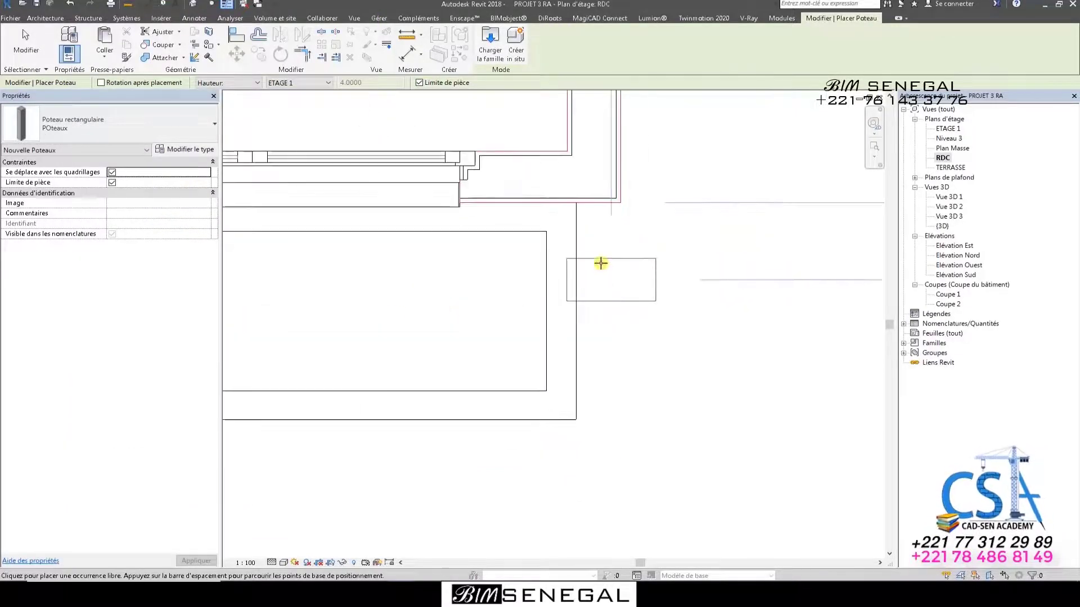
pyautogui.scroll(-2, 425, 286)
pyautogui.scroll(1, 573, 309)
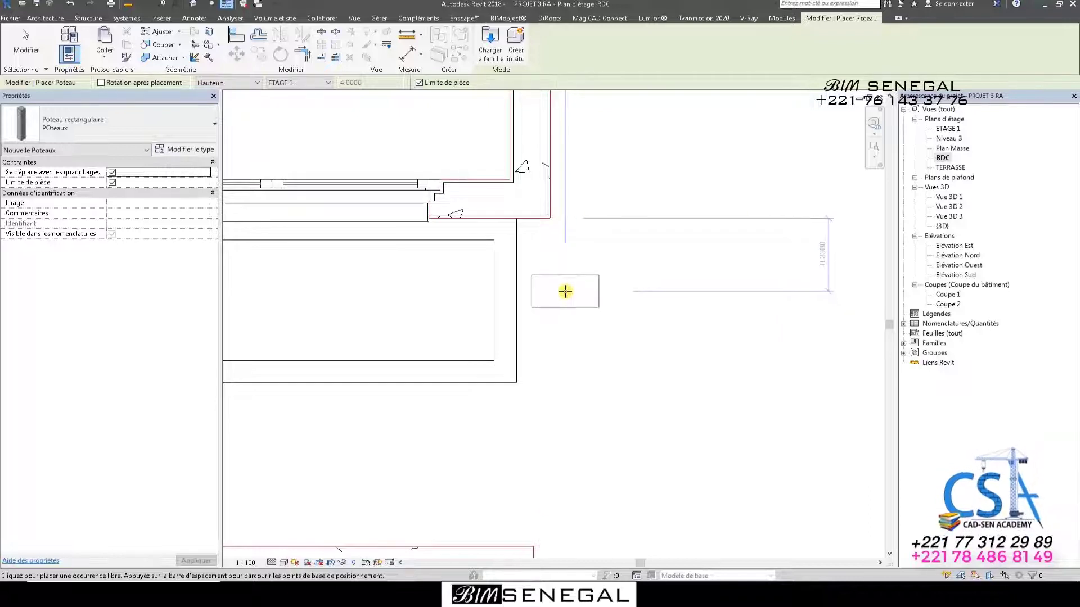
pyautogui.press('space')
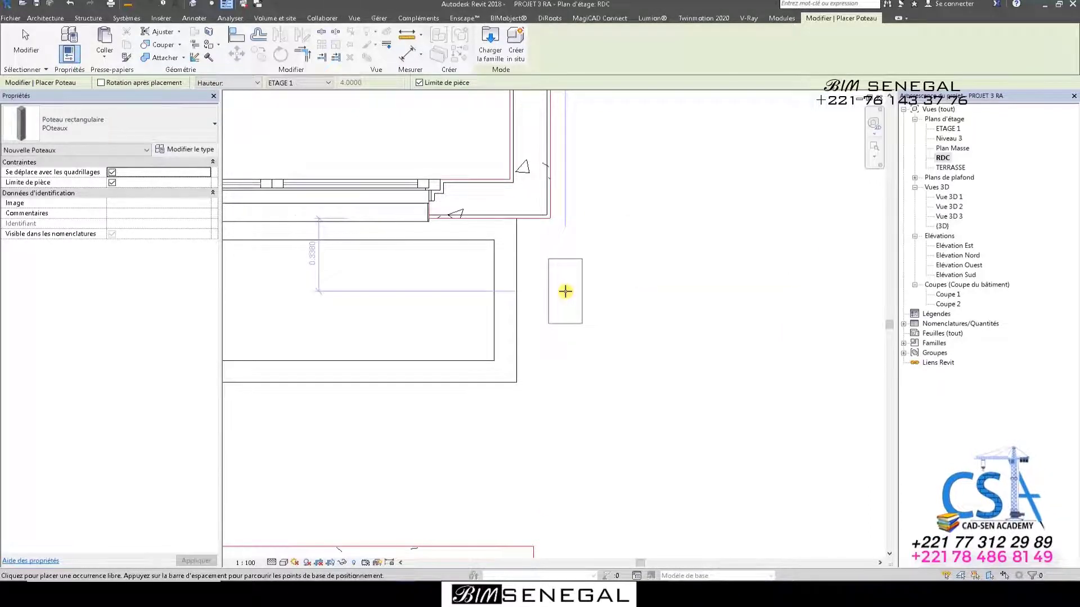
pyautogui.scroll(2, 542, 272)
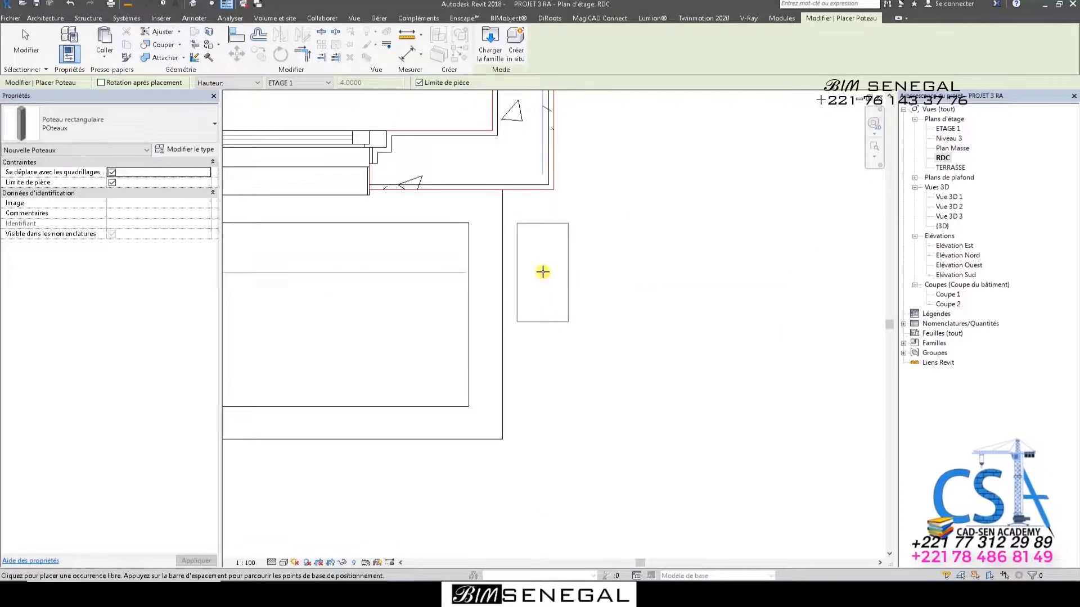
pyautogui.click(529, 242)
pyautogui.scroll(-2, 521, 215)
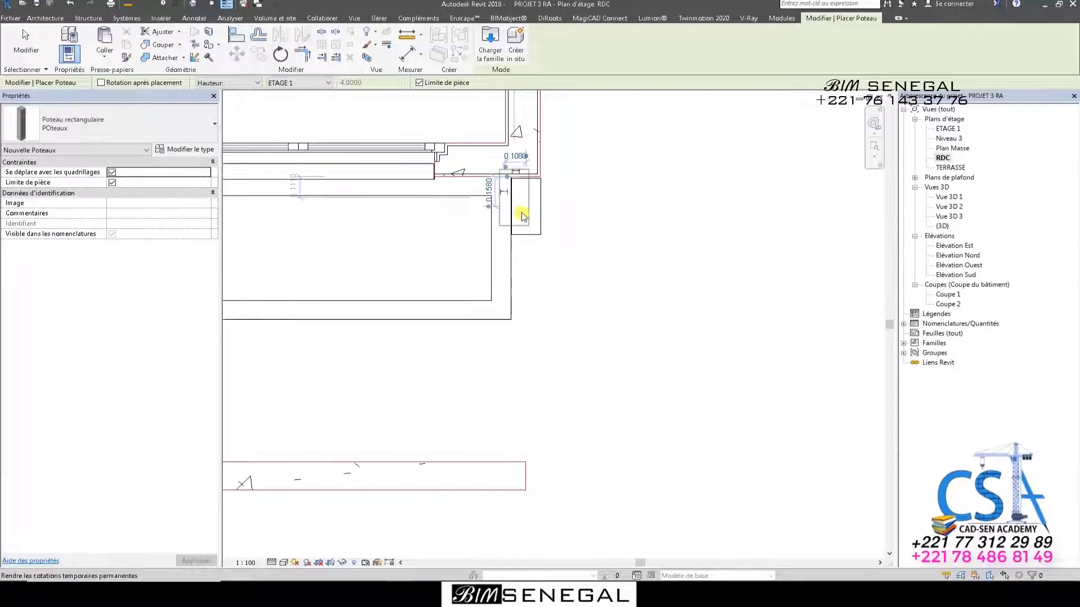
pyautogui.press('Escape')
# Copy the column twice in a straight line towards the front fence wall, at spacings of about 0.61 m and 0.56 m.
pyautogui.click(539, 237)
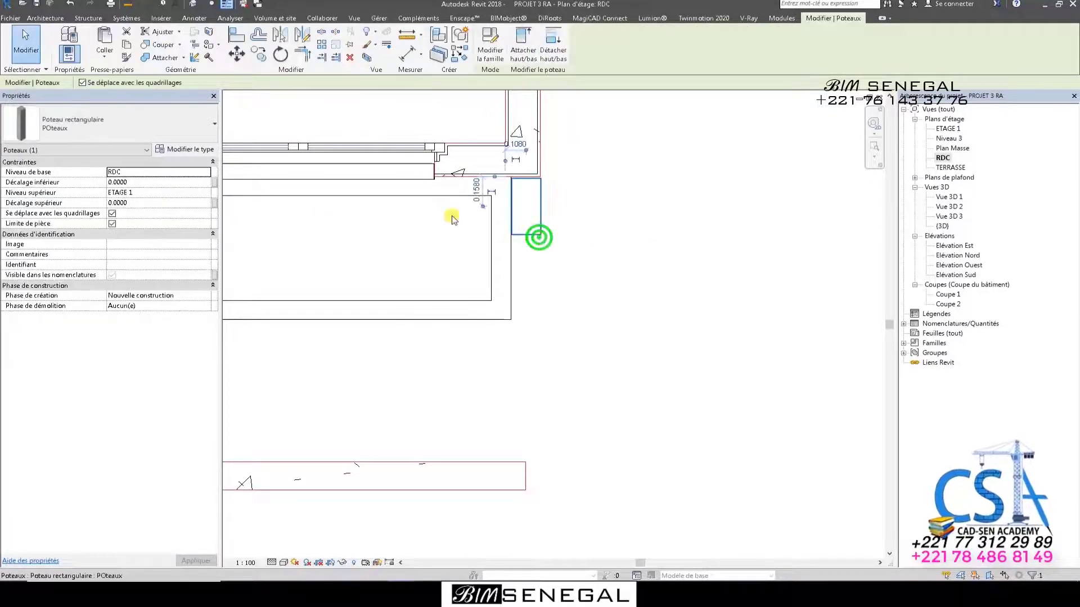
pyautogui.click(258, 54)
pyautogui.click(541, 177)
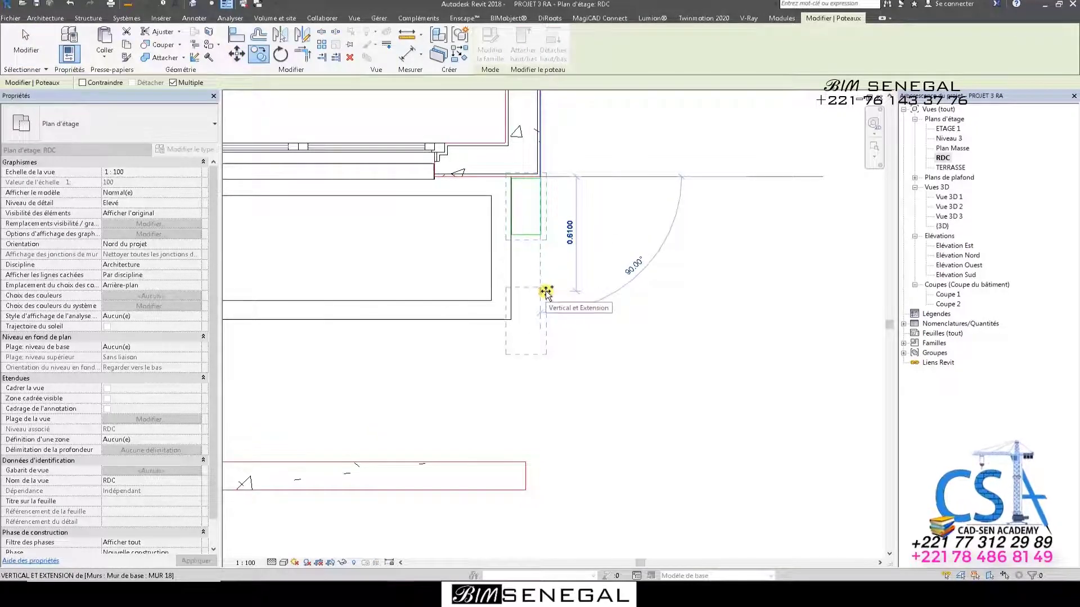
pyautogui.click(545, 292)
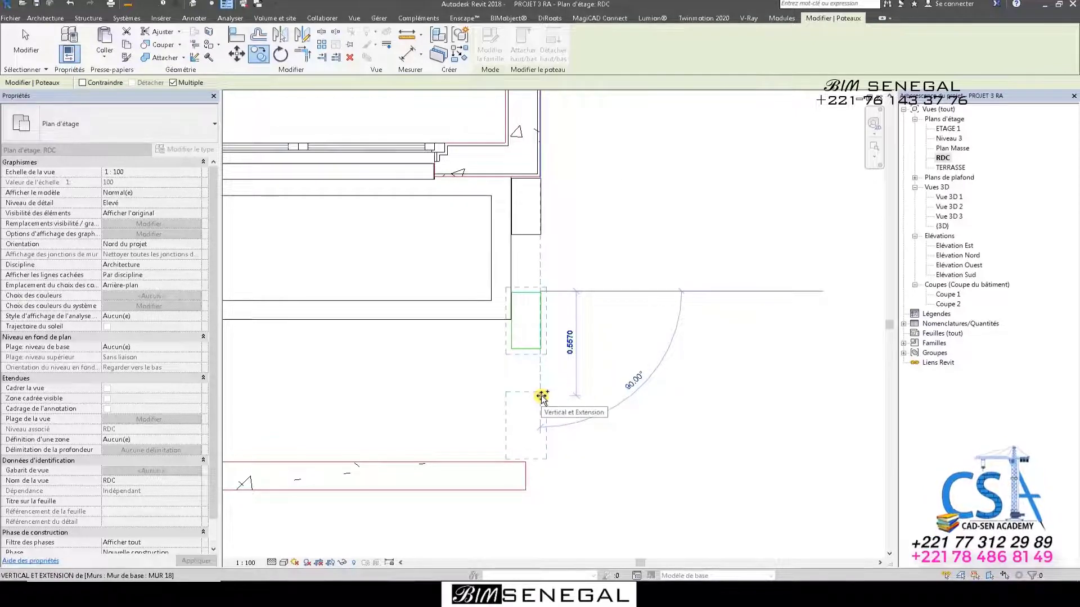
pyautogui.click(540, 396)
pyautogui.scroll(-2, 542, 392)
pyautogui.press('Escape')
pyautogui.press('Escape')
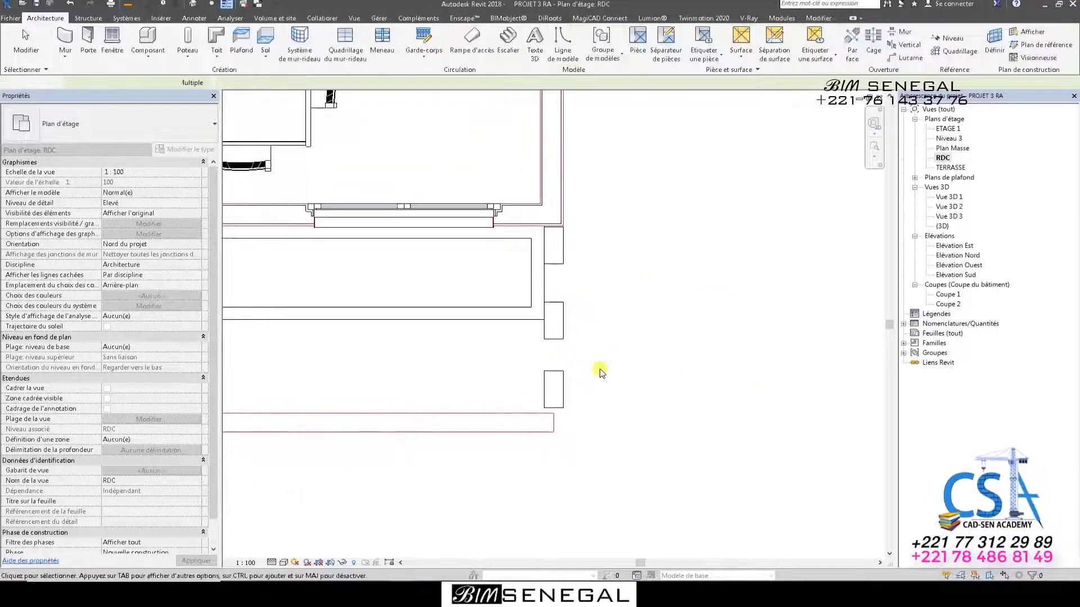
# Select the three POteaux columns in the RDC plan and set their top level to TERRASSE.
pyautogui.scroll(1, 567, 353)
pyautogui.moveTo(574, 371); pyautogui.dragTo(549, 234)
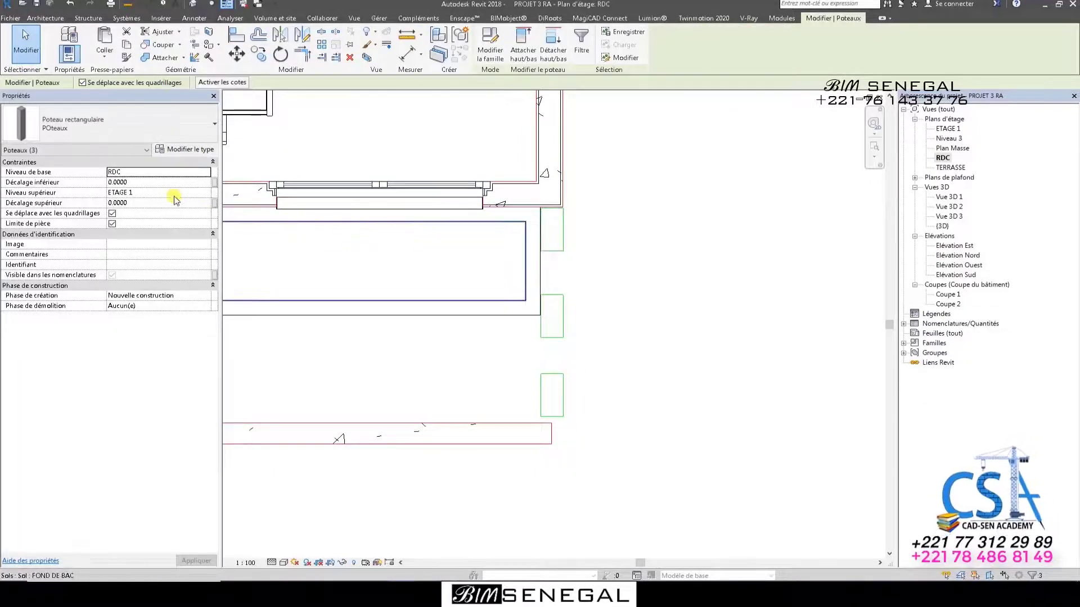
pyautogui.click(161, 193)
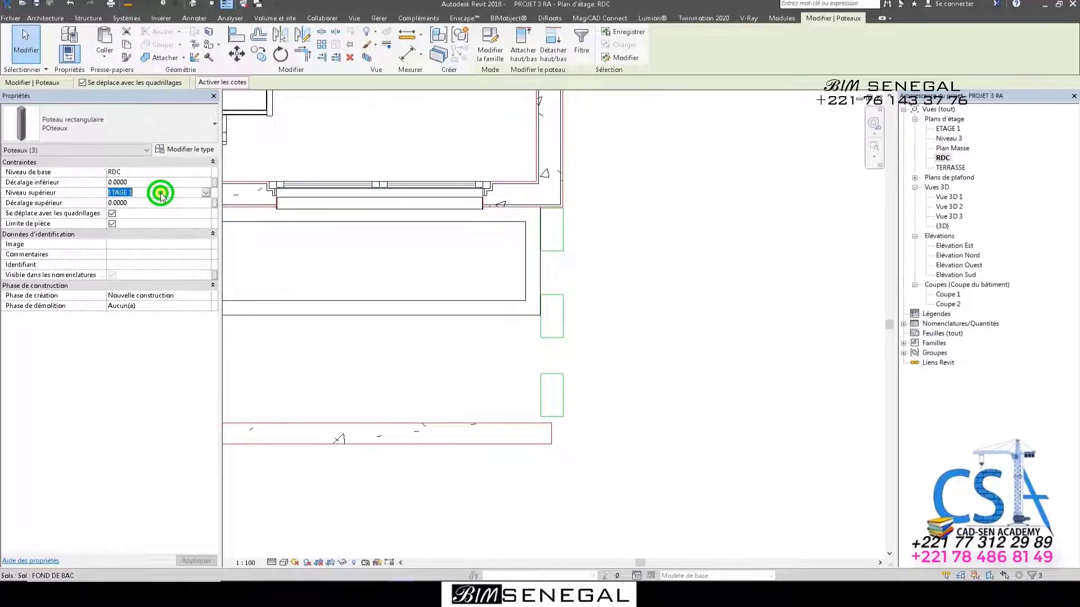
pyautogui.click(204, 192)
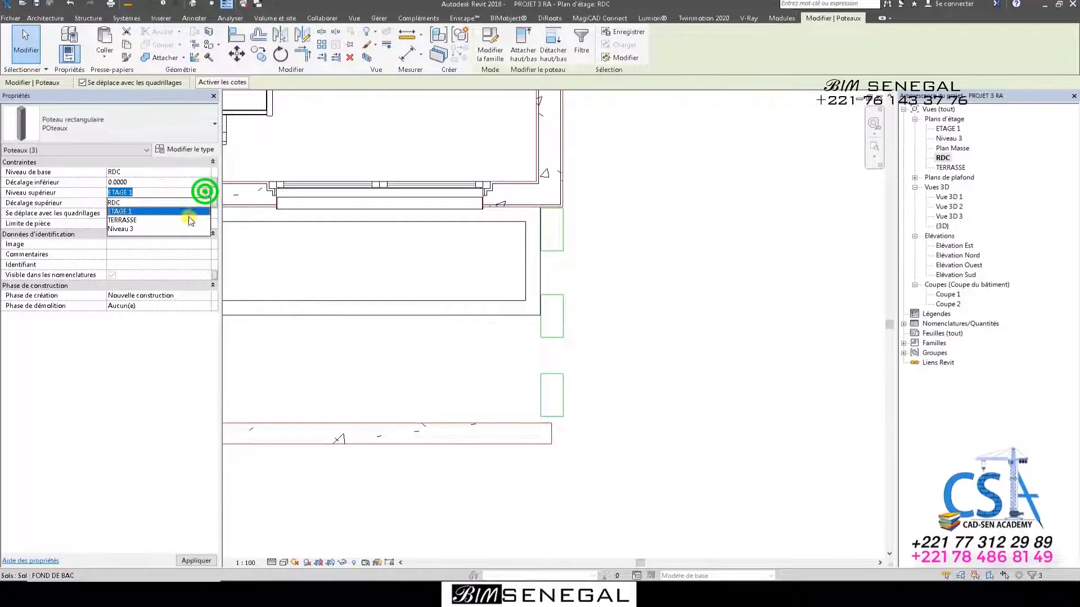
pyautogui.click(122, 220)
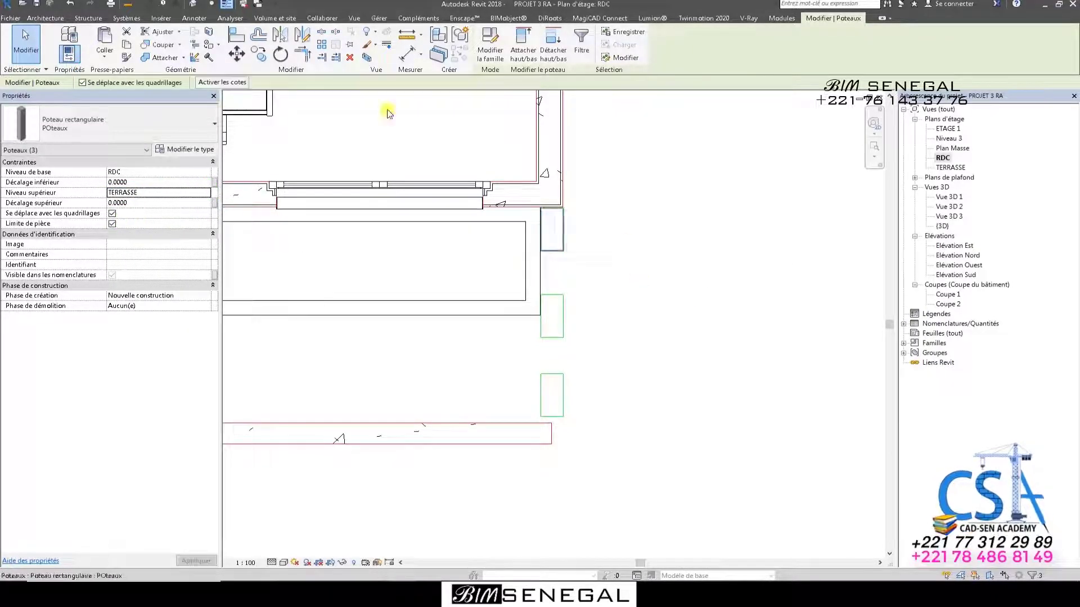
# In the 3D view, select the three POteaux columns at the front corner and set their base offset to -0.30 m.
pyautogui.click(201, 3)
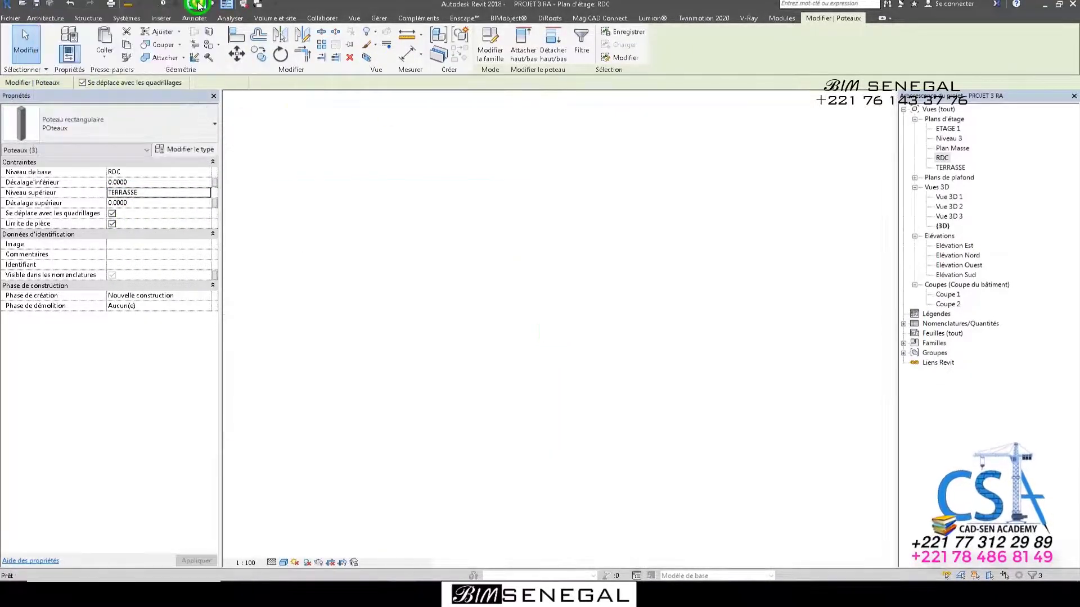
pyautogui.scroll(5, 689, 478)
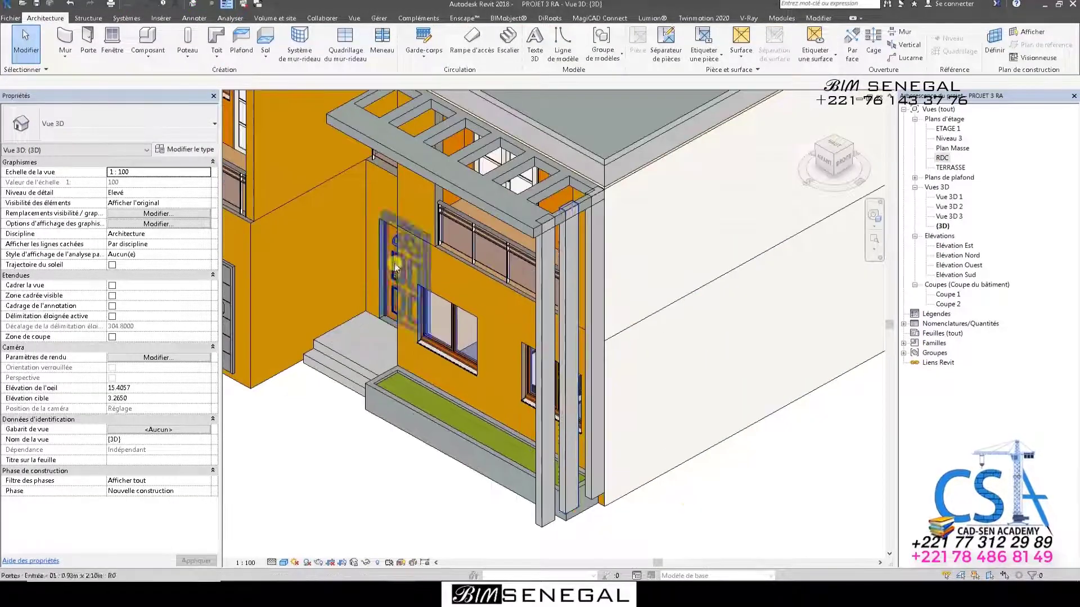
pyautogui.scroll(2, 552, 434)
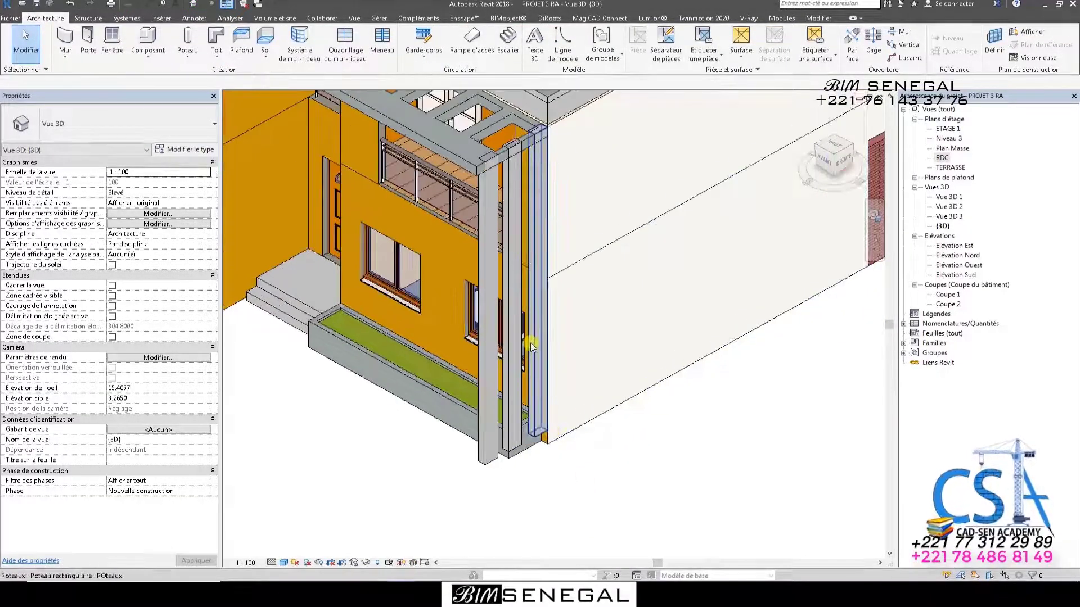
pyautogui.click(516, 376)
pyautogui.keyDown('ctrl'); pyautogui.click(512, 373); pyautogui.keyUp('ctrl')
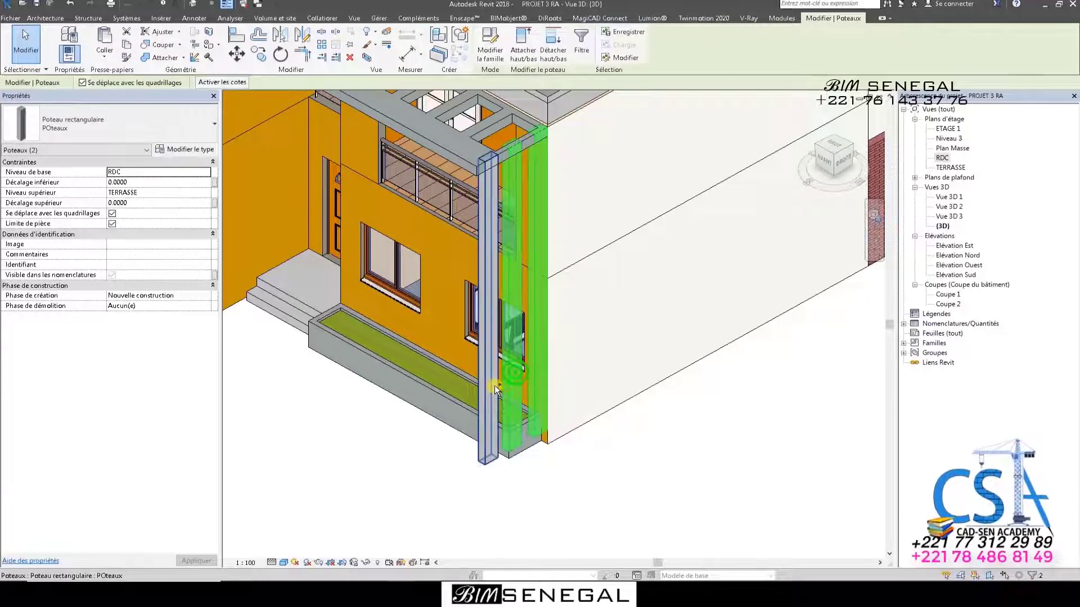
pyautogui.keyDown('ctrl'); pyautogui.click(495, 386); pyautogui.keyUp('ctrl')
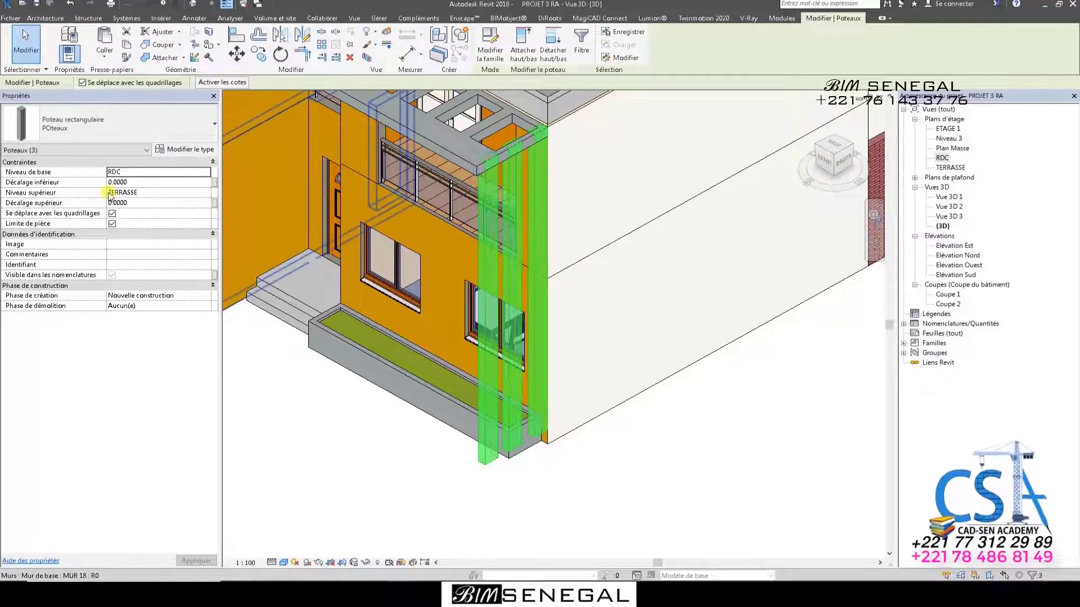
pyautogui.click(145, 184)
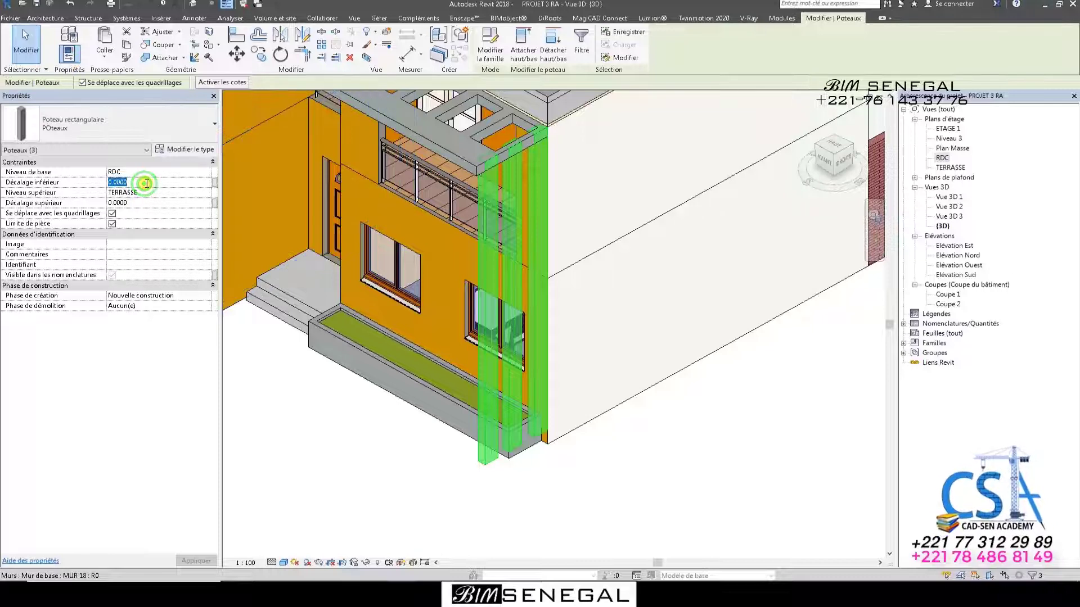
pyautogui.write('-0')
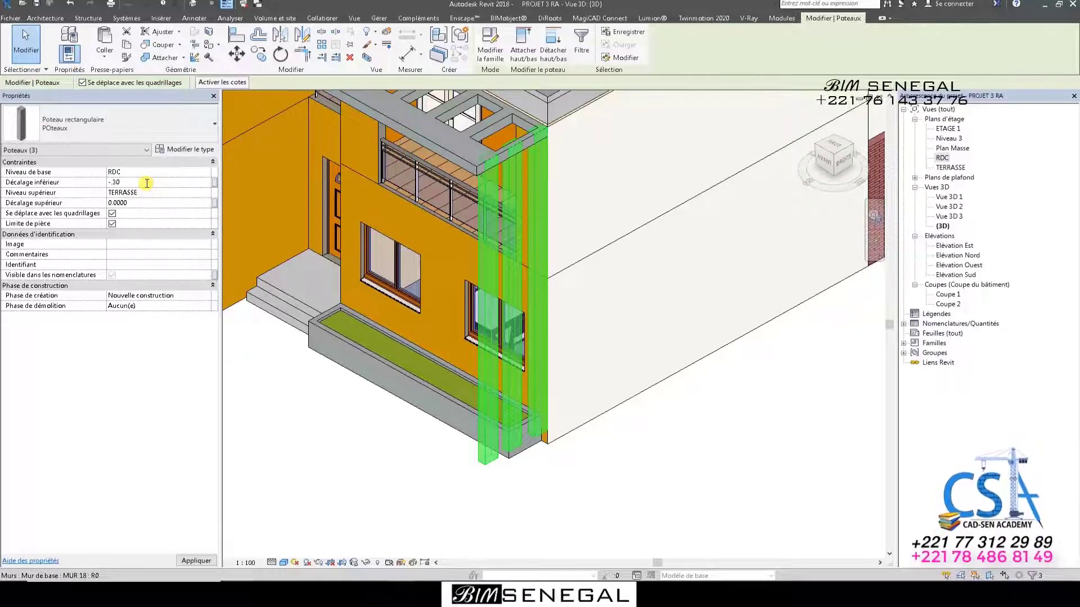
pyautogui.write('.30')
# Set the three columns' top offset to -0.20 m so they stop under the Devanture slab, and clear the selection.
pyautogui.scroll(2, 510, 134)
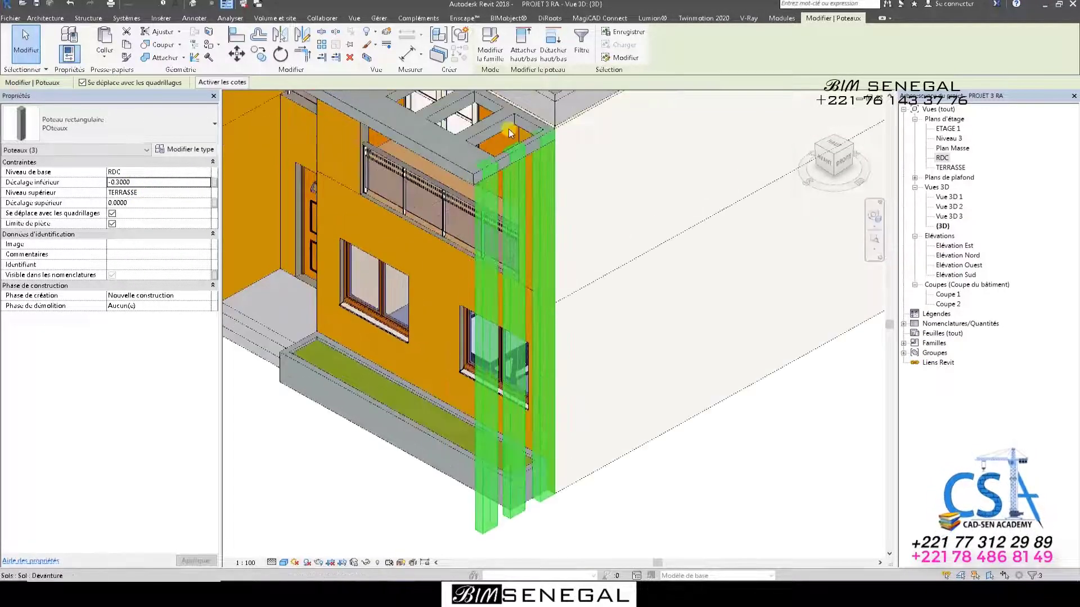
pyautogui.scroll(2, 510, 133)
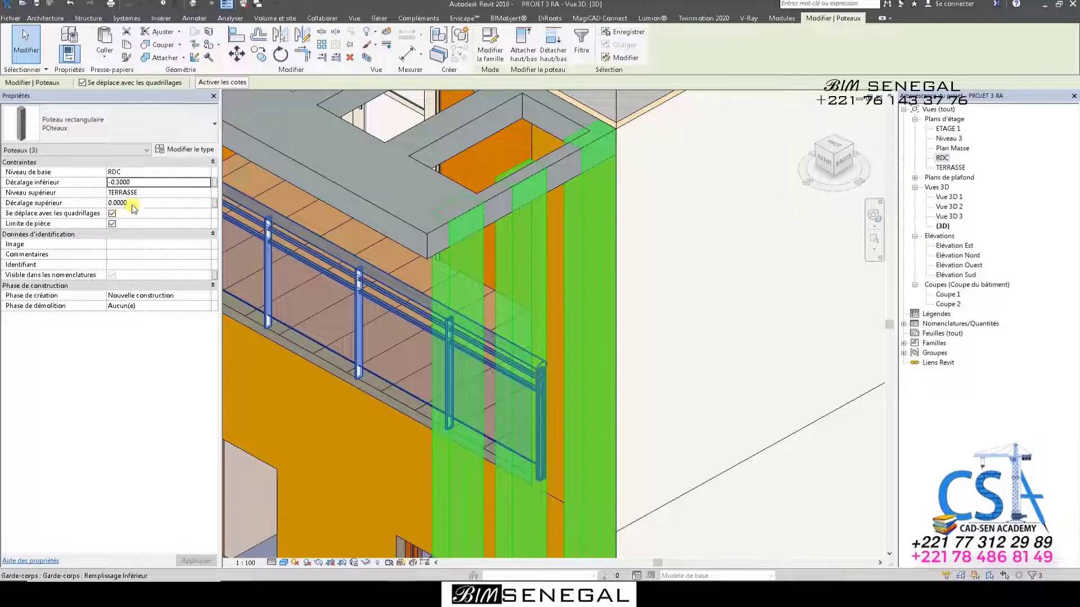
pyautogui.click(154, 203)
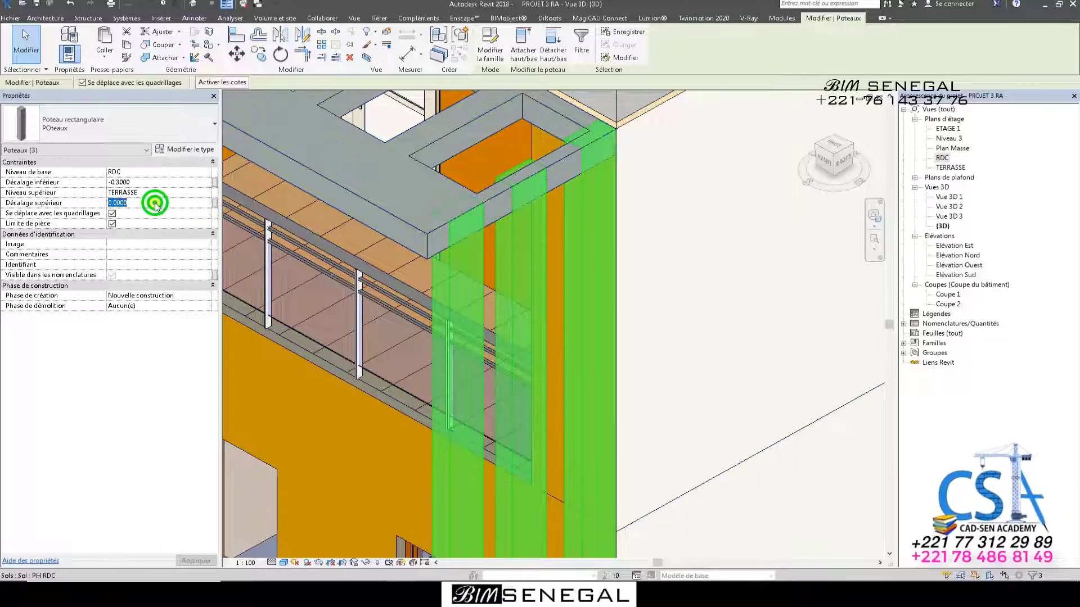
pyautogui.write('-0')
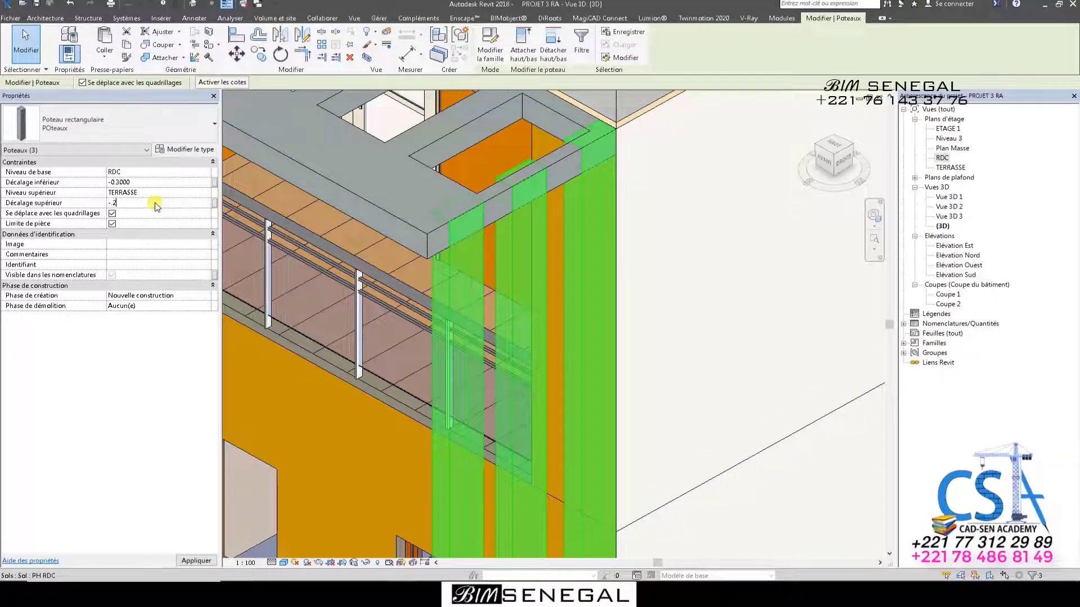
pyautogui.write('.20')
pyautogui.press('Return')
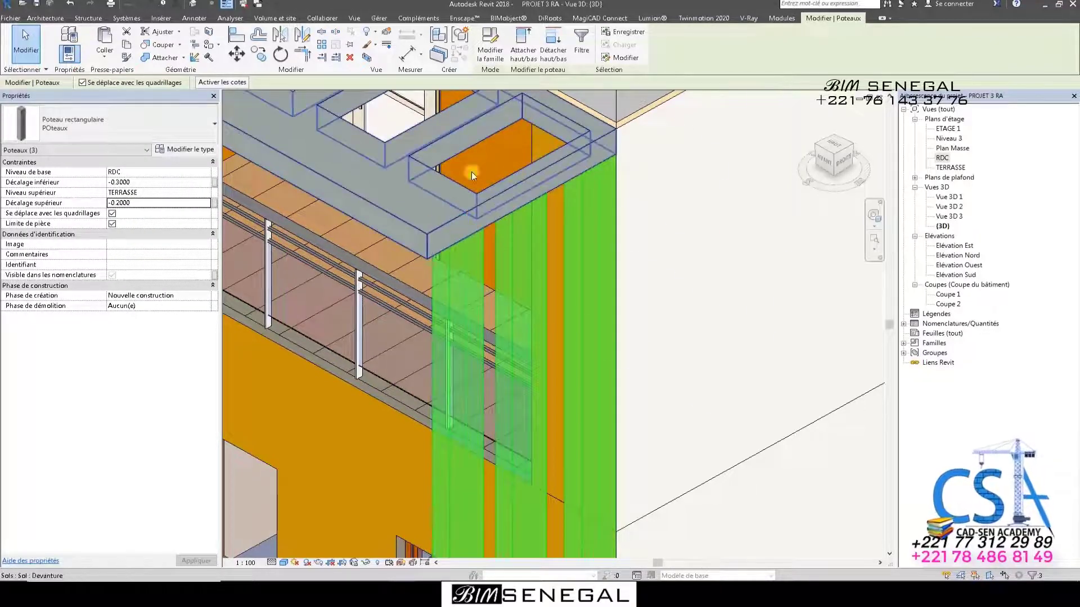
pyautogui.scroll(2, 572, 148)
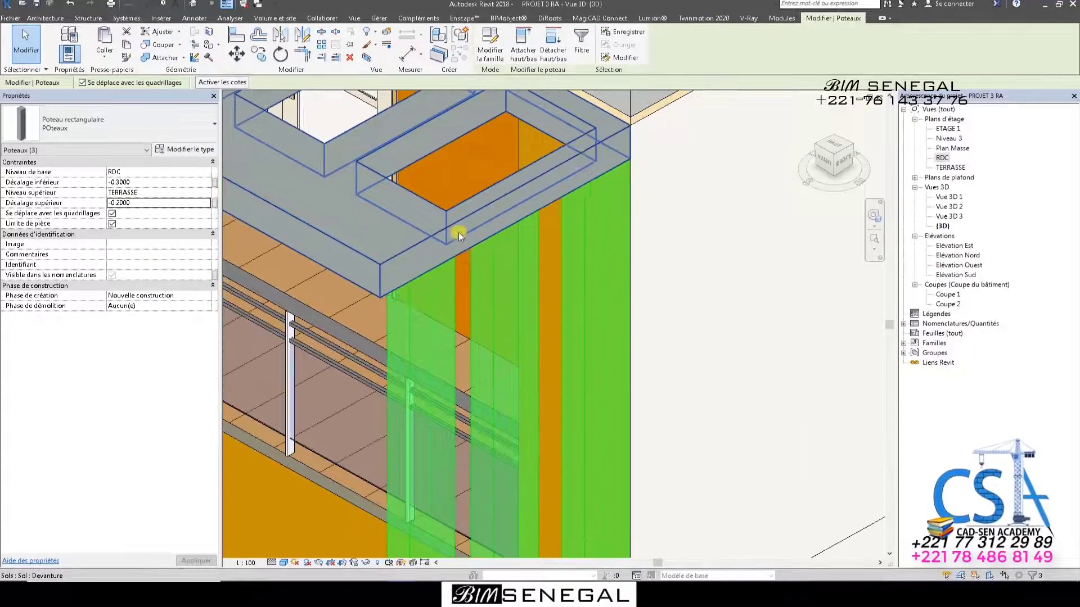
pyautogui.scroll(-4, 563, 175)
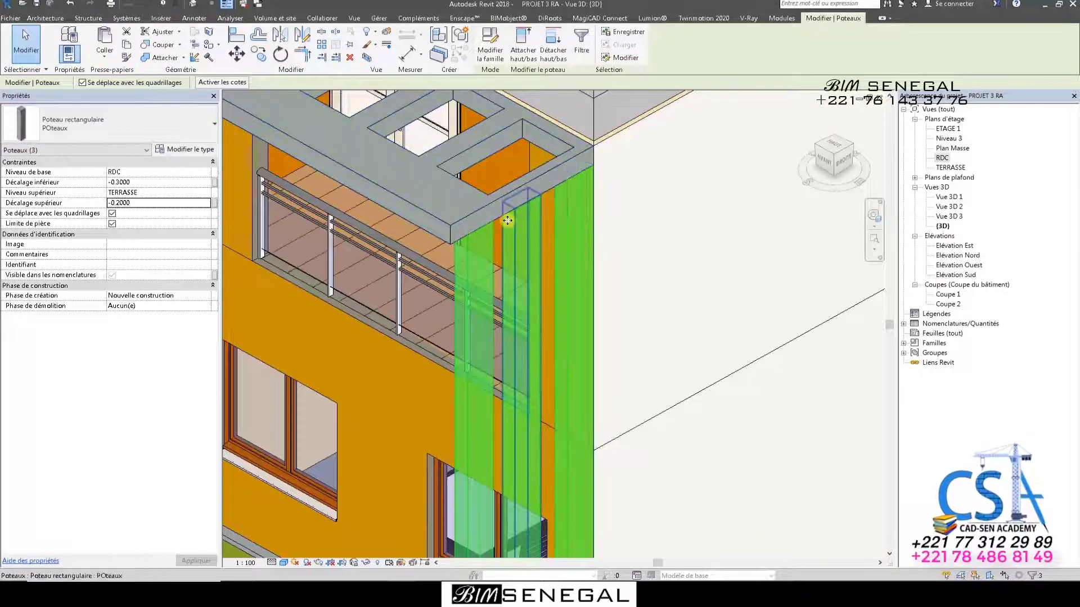
pyautogui.keyDown('shift'); pyautogui.moveTo(507, 221); pyautogui.dragTo(521, 246, button='middle'); pyautogui.keyUp('shift')
pyautogui.scroll(-2, 521, 245)
pyautogui.click(663, 456)
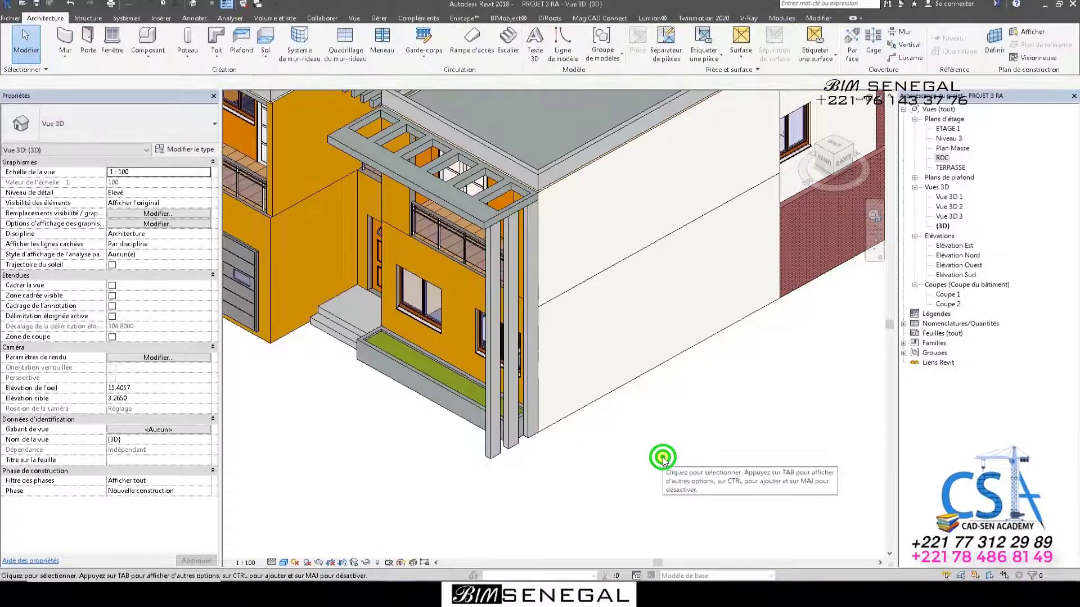
# Change the narrow MUR 18 wall beside the upper balcony's railing to the 1m x 1m - Meneaux curtain wall type.
pyautogui.scroll(-1, 663, 457)
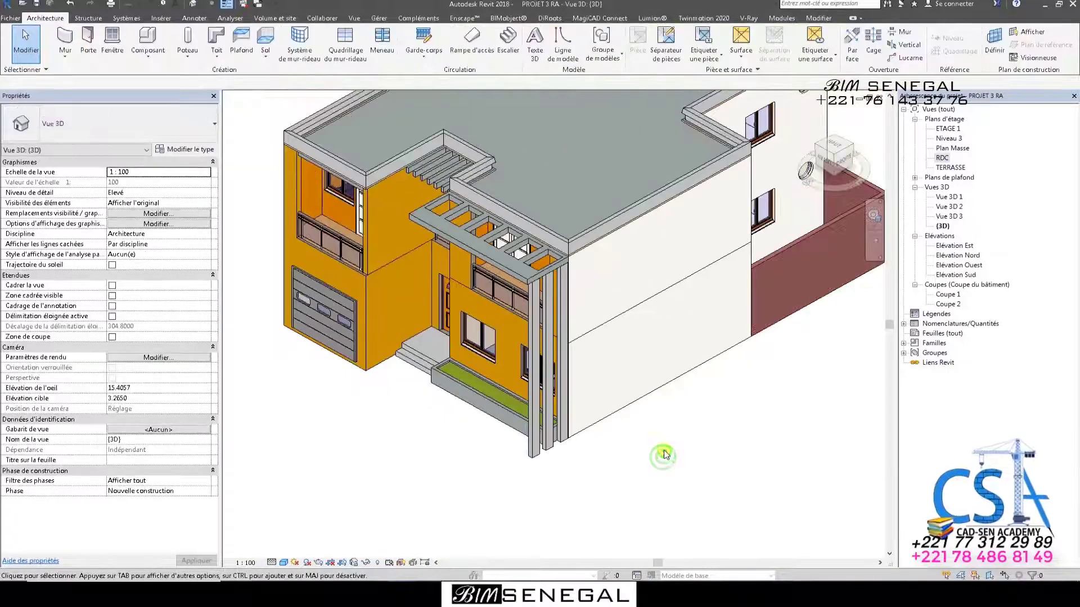
pyautogui.click(834, 160)
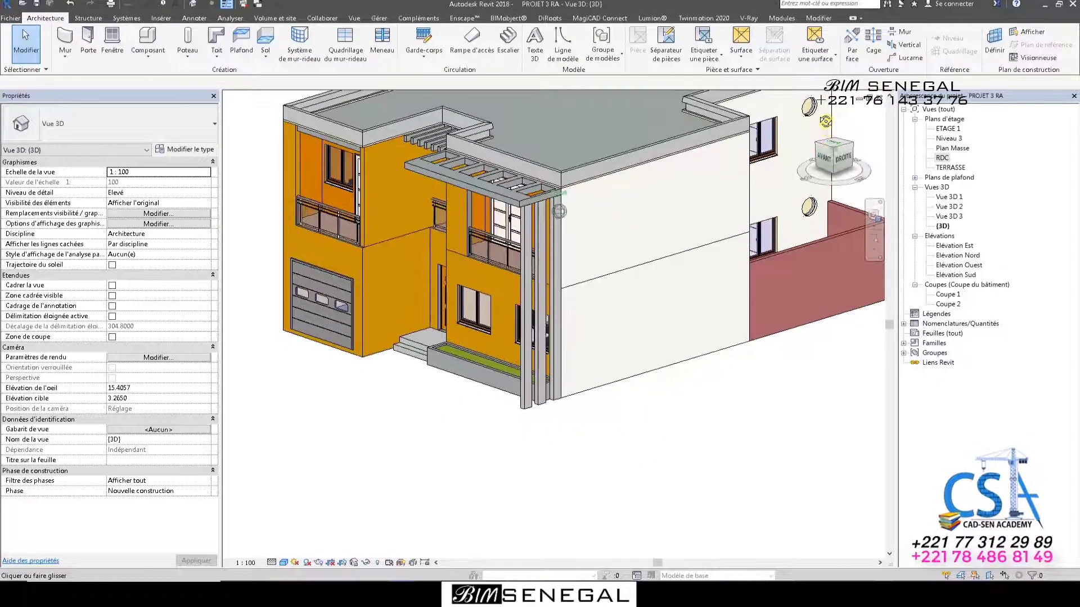
pyautogui.scroll(4, 446, 164)
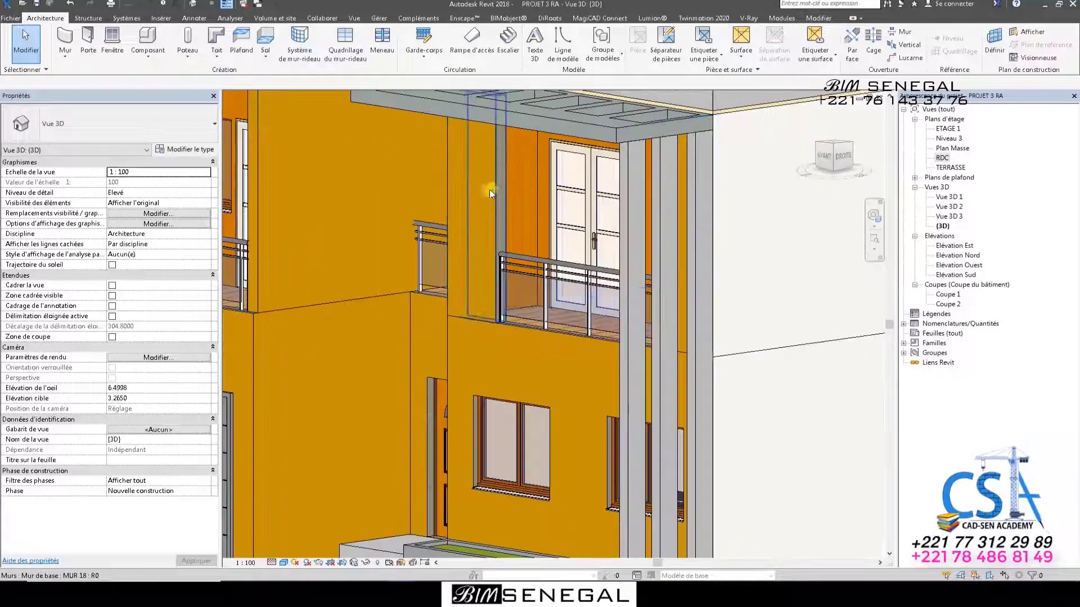
pyautogui.scroll(-2, 479, 188)
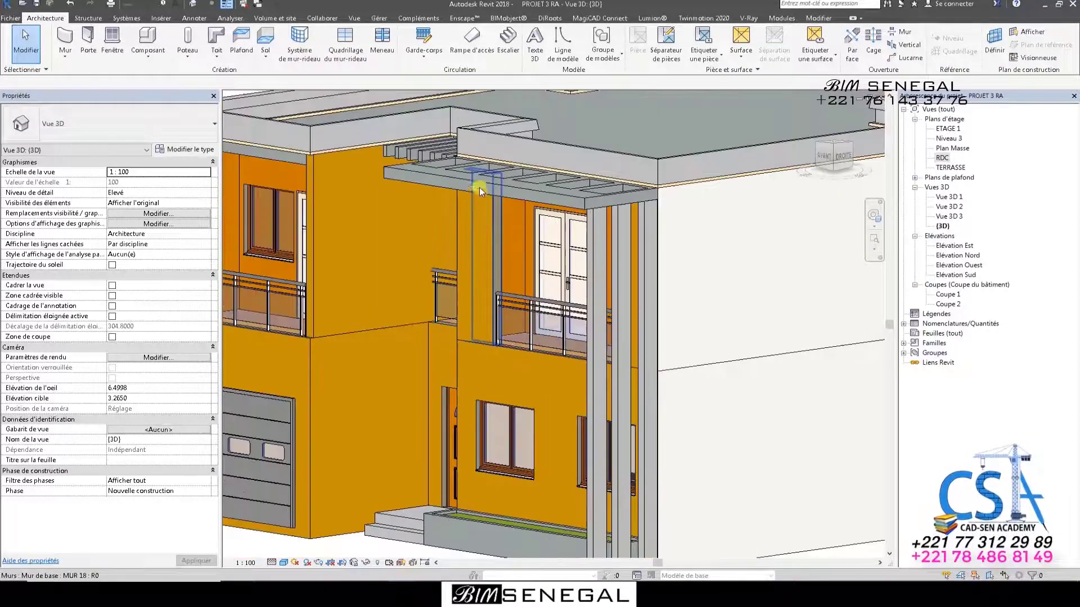
pyautogui.scroll(2, 481, 222)
pyautogui.click(482, 262)
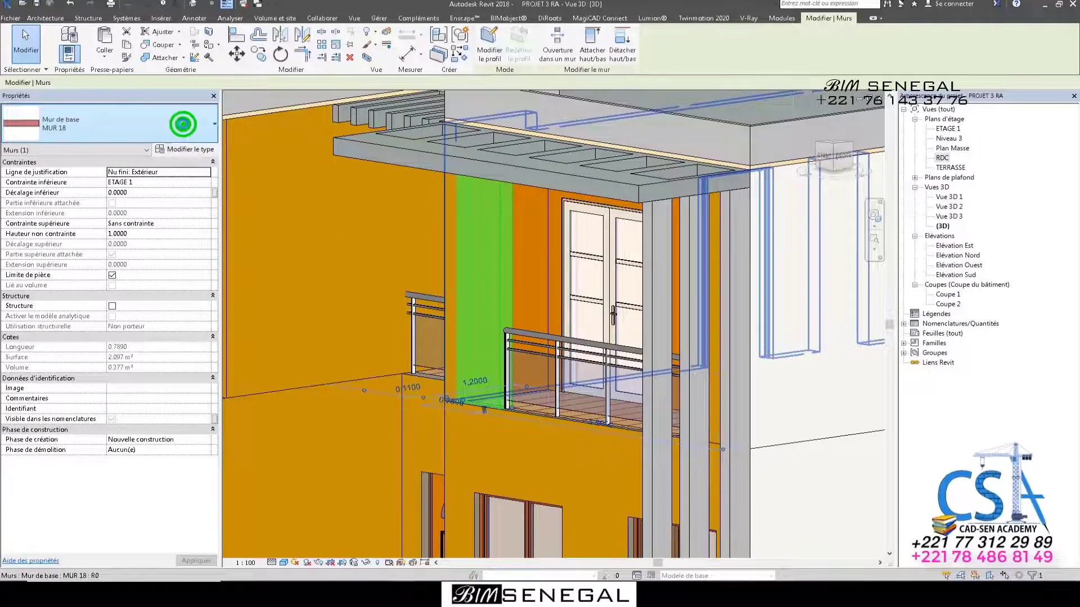
pyautogui.click(182, 124)
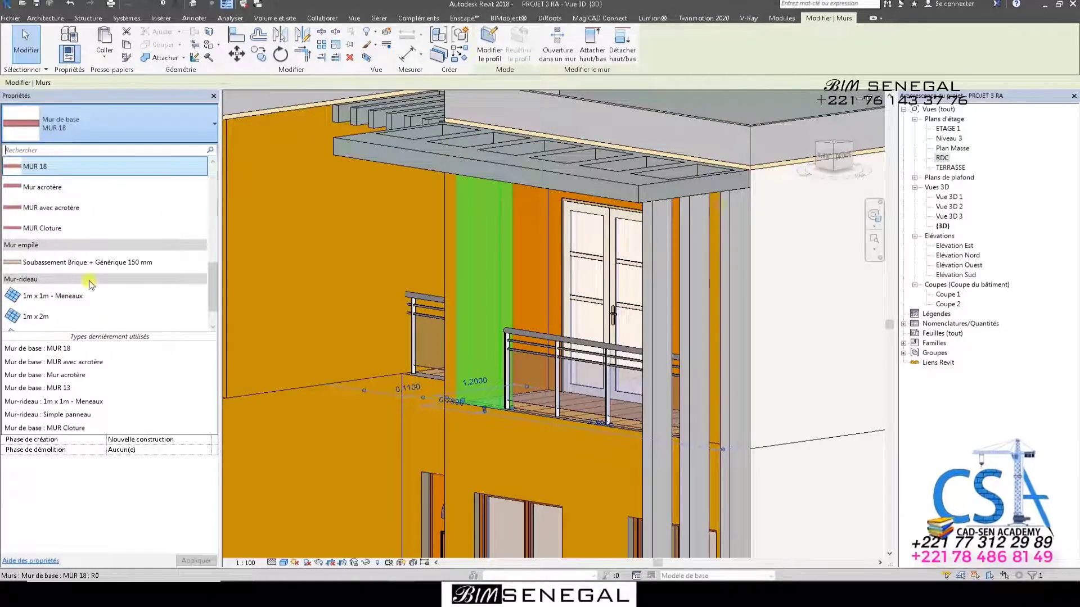
pyautogui.scroll(-1, 112, 294)
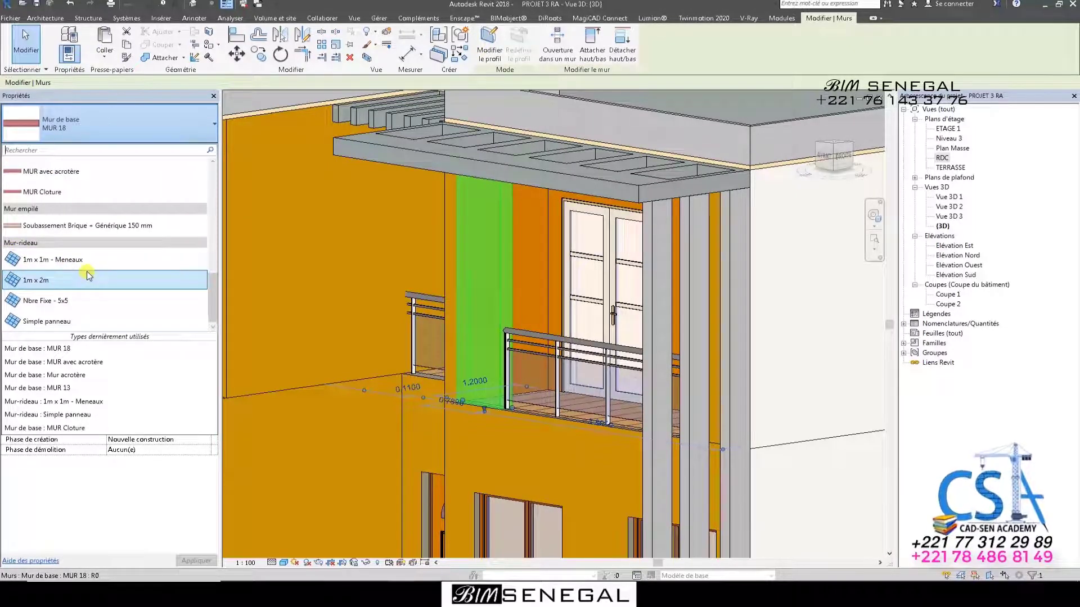
pyautogui.click(51, 260)
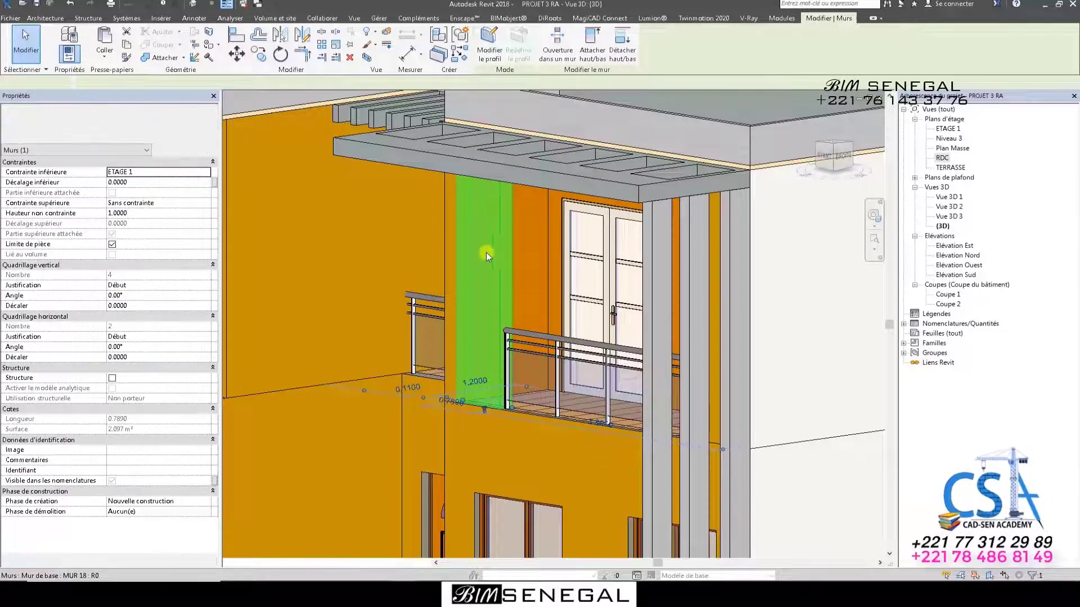
pyautogui.click(493, 332)
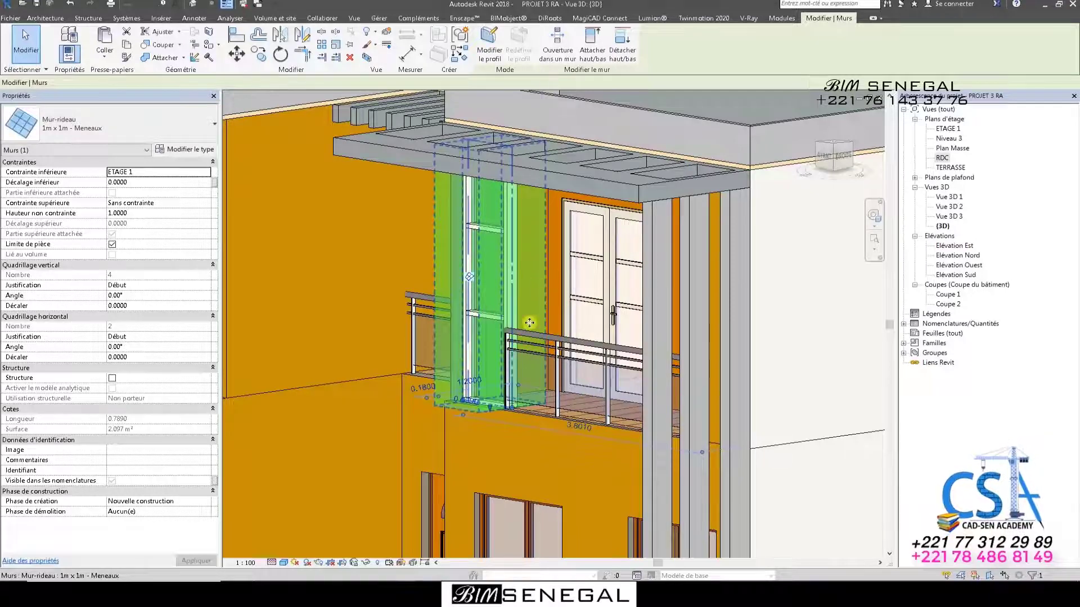
pyautogui.scroll(2, 503, 298)
pyautogui.press('Escape')
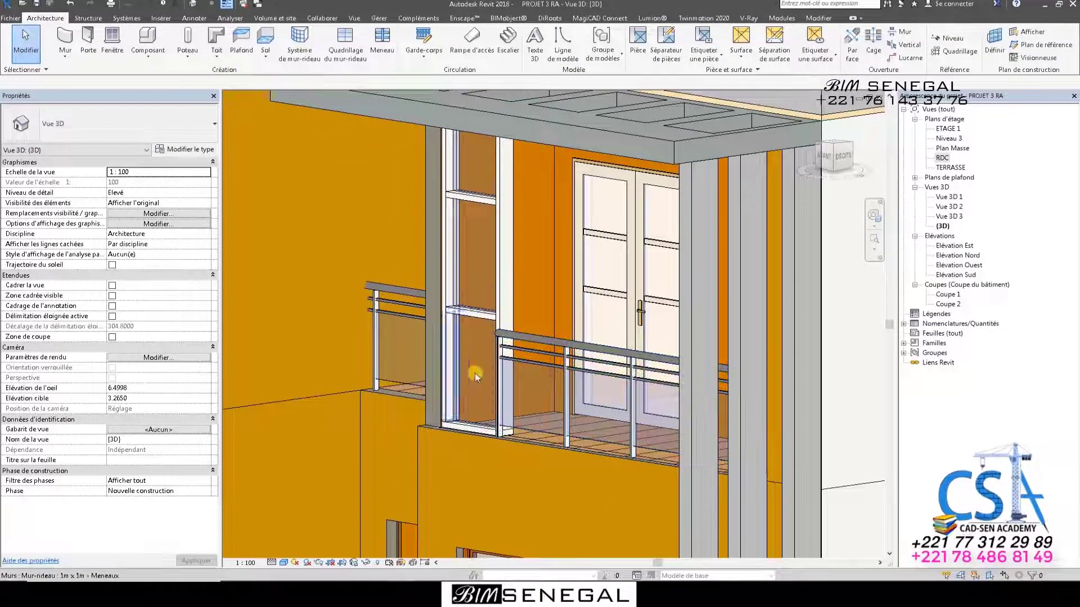
# Cut a rectangular wall opening in the upper-floor wall between the balconies, about 0.39 m from its outer edge and 1.10 m above its base.
pyautogui.scroll(-5, 590, 337)
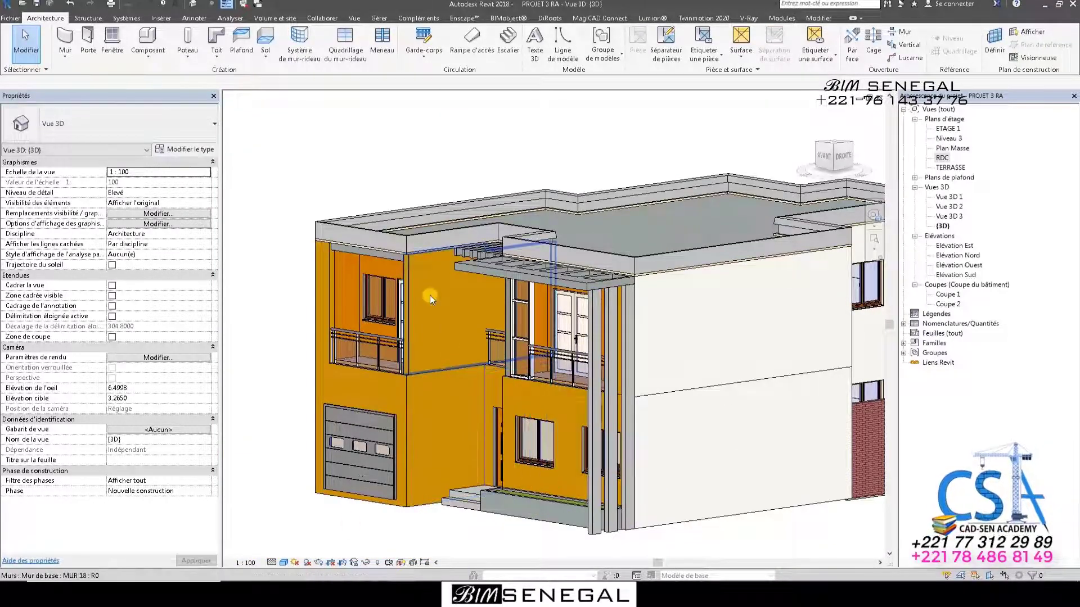
pyautogui.scroll(4, 428, 287)
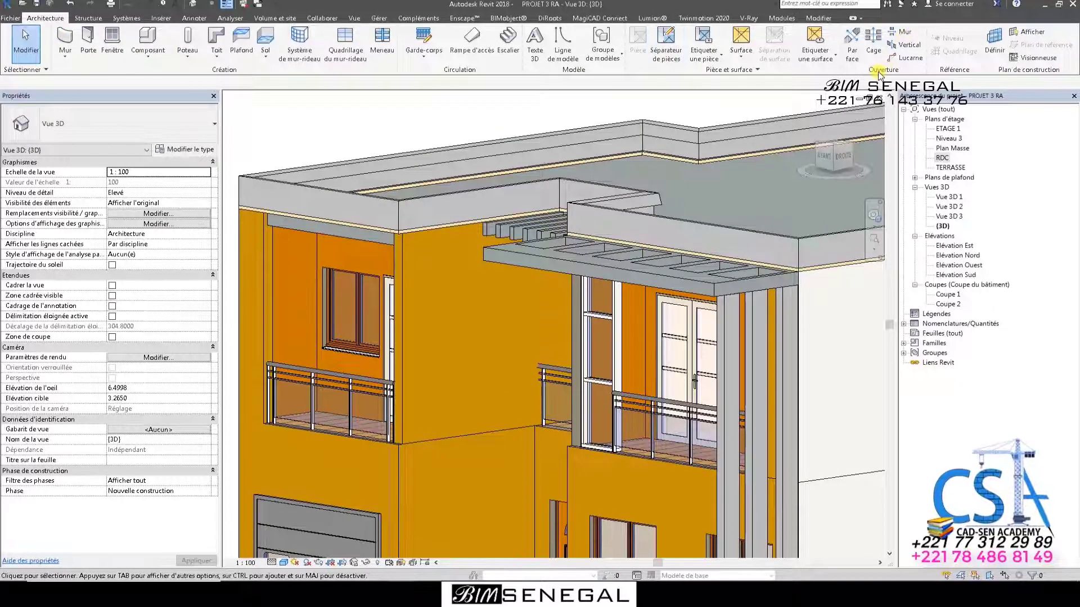
pyautogui.click(903, 35)
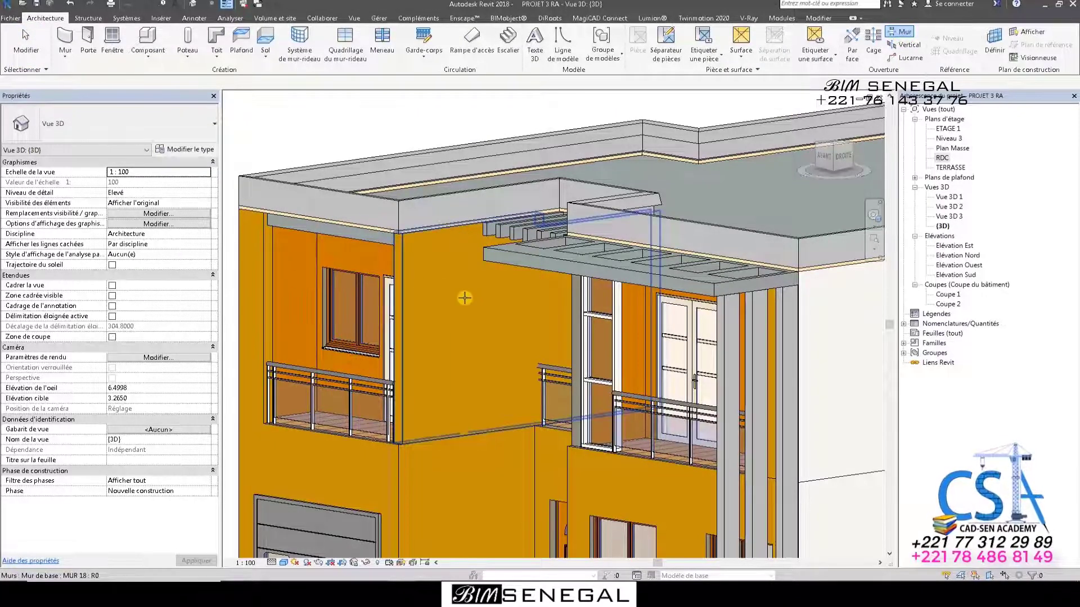
pyautogui.scroll(2, 465, 298)
pyautogui.click(450, 312)
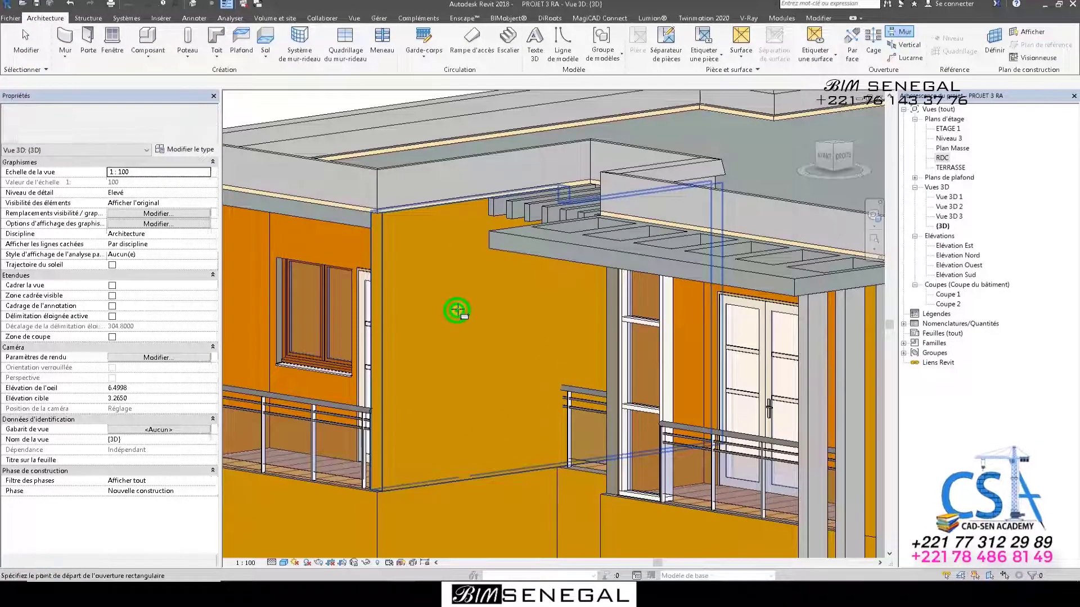
pyautogui.scroll(2, 399, 288)
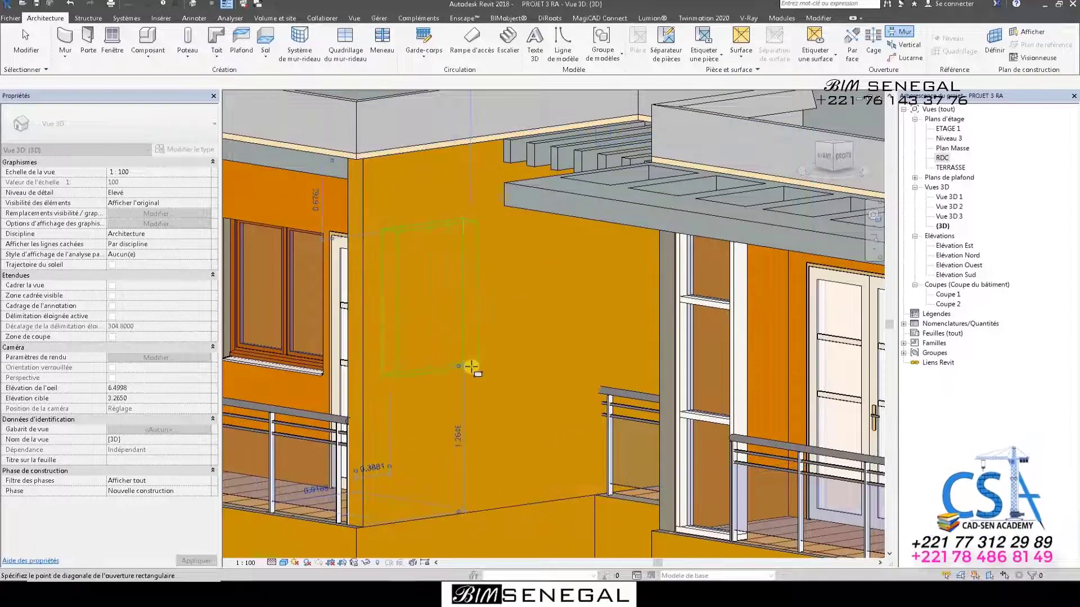
pyautogui.click(468, 384)
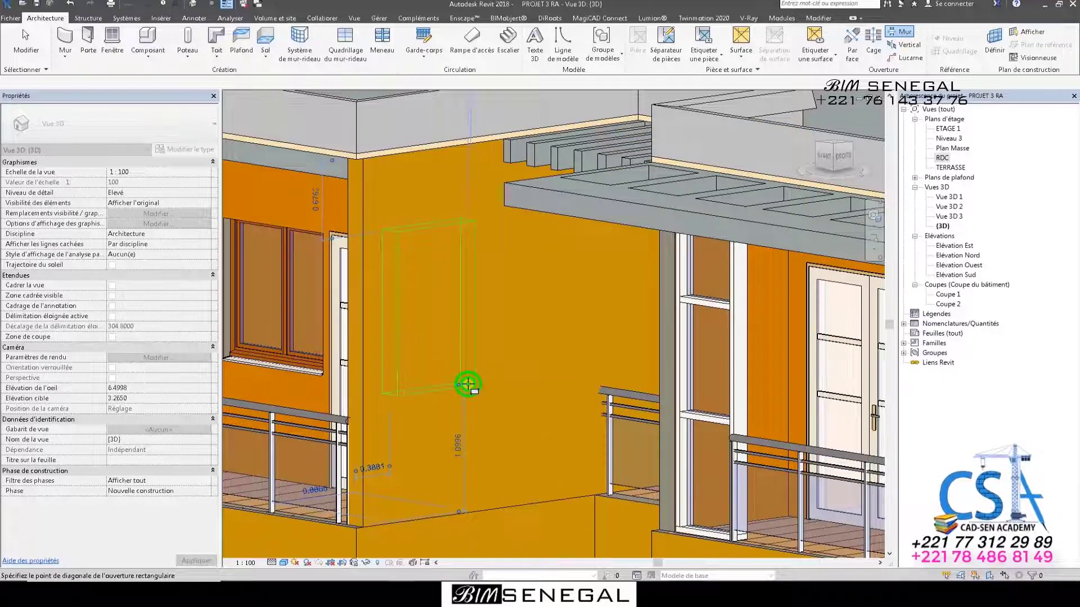
# Select the new wall opening, lower its top to about 0.82 m below TERRASSE and shift its outer side to about 0.54 m from the wall's edge.
pyautogui.scroll(-3, 468, 384)
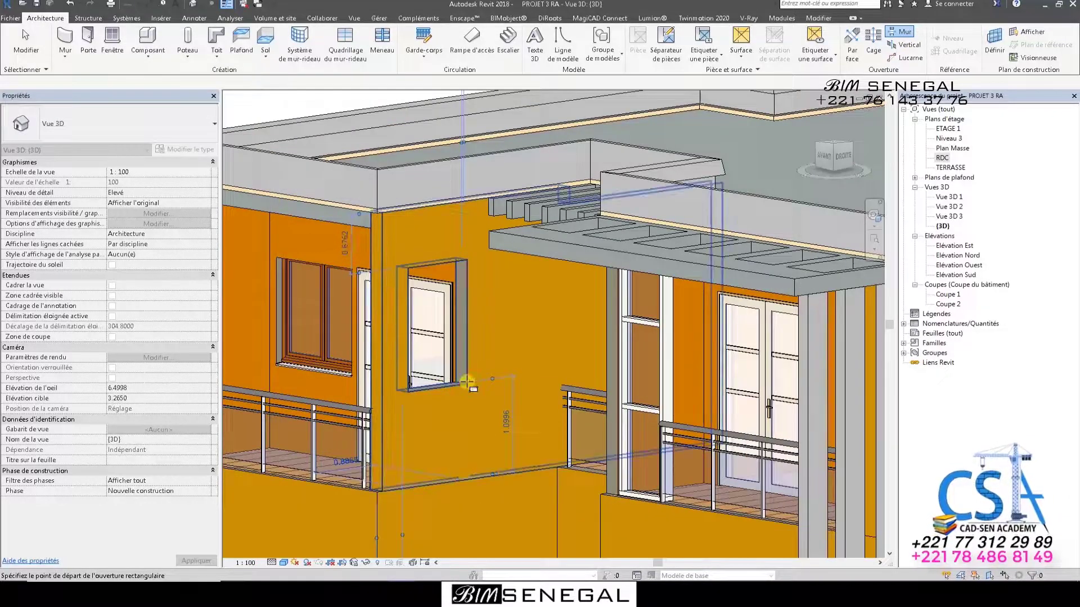
pyautogui.scroll(4, 467, 382)
pyautogui.press('Escape')
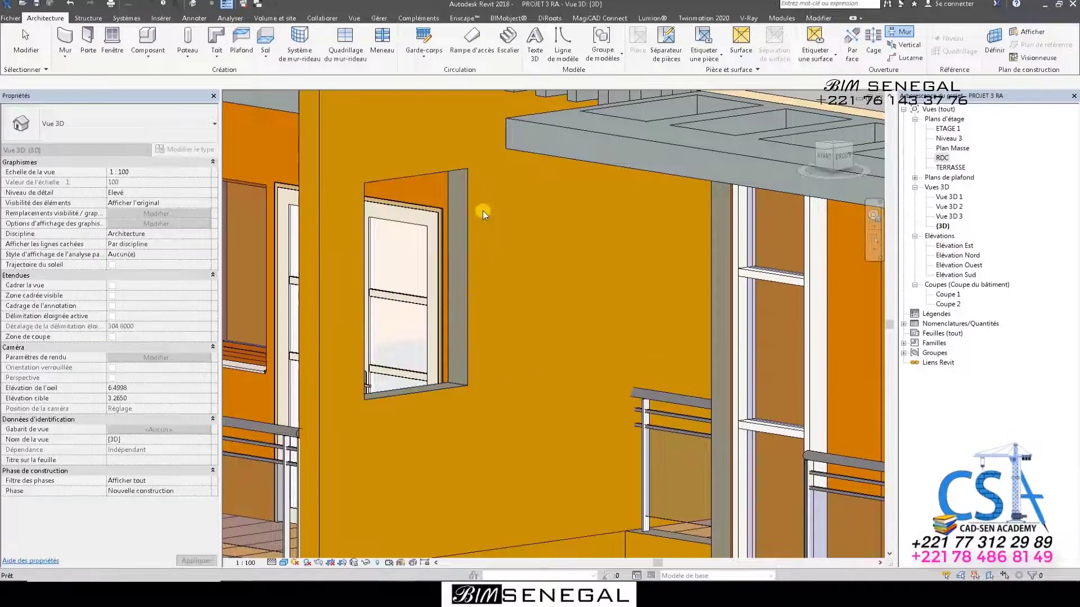
pyautogui.press('Escape')
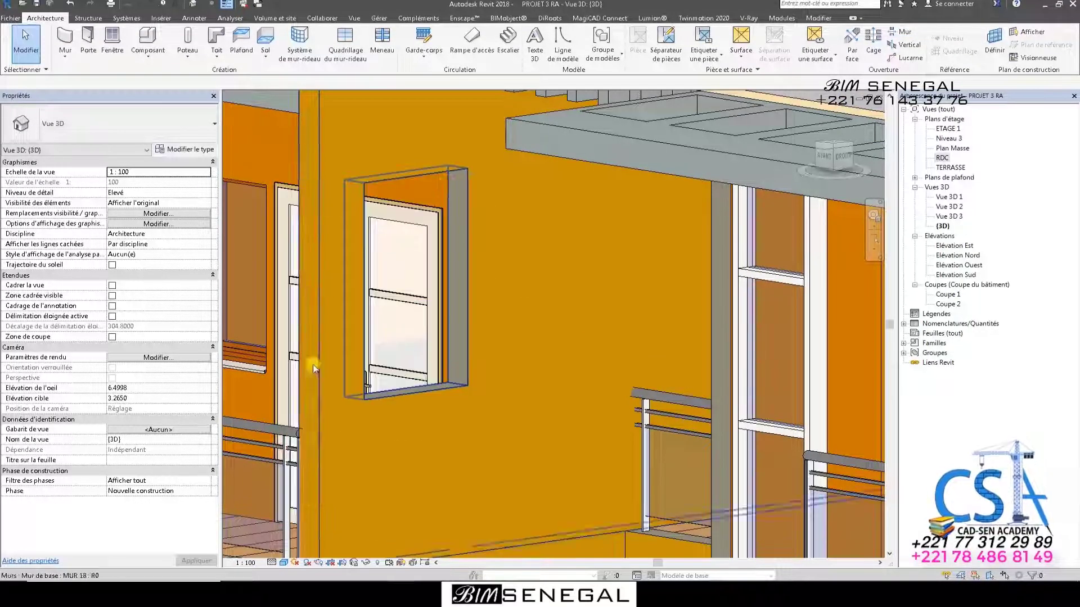
pyautogui.click(463, 215)
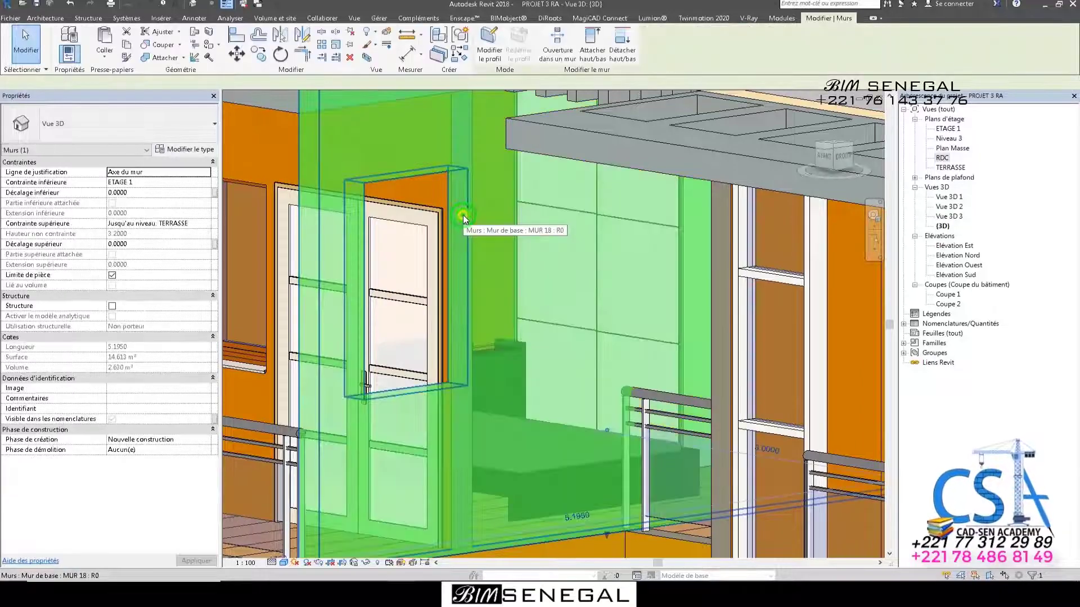
pyautogui.press('Escape')
pyautogui.click(428, 172)
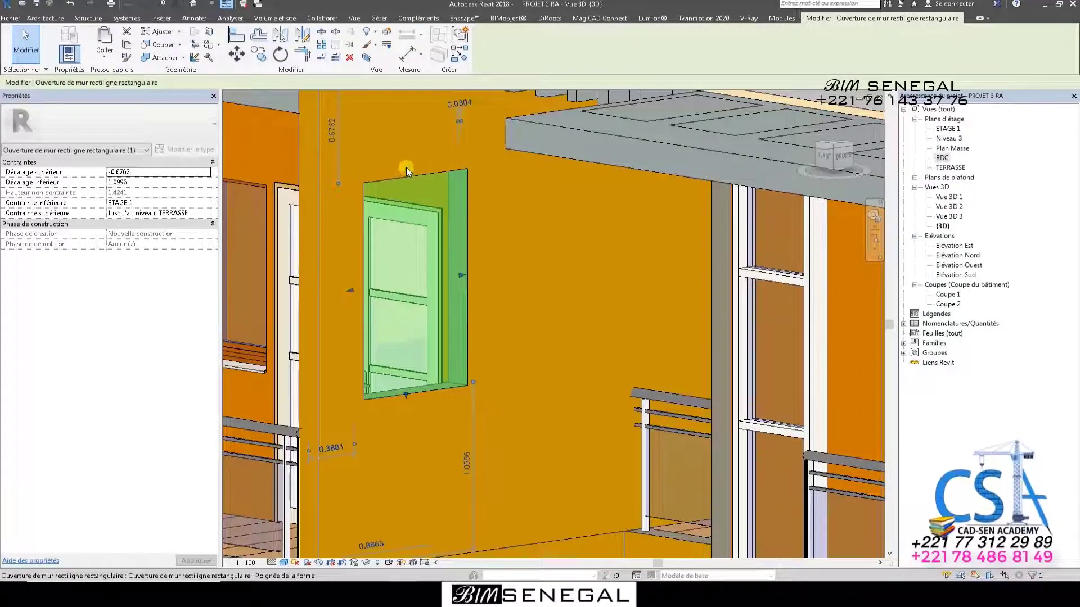
pyautogui.moveTo(406, 167); pyautogui.dragTo(408, 194)
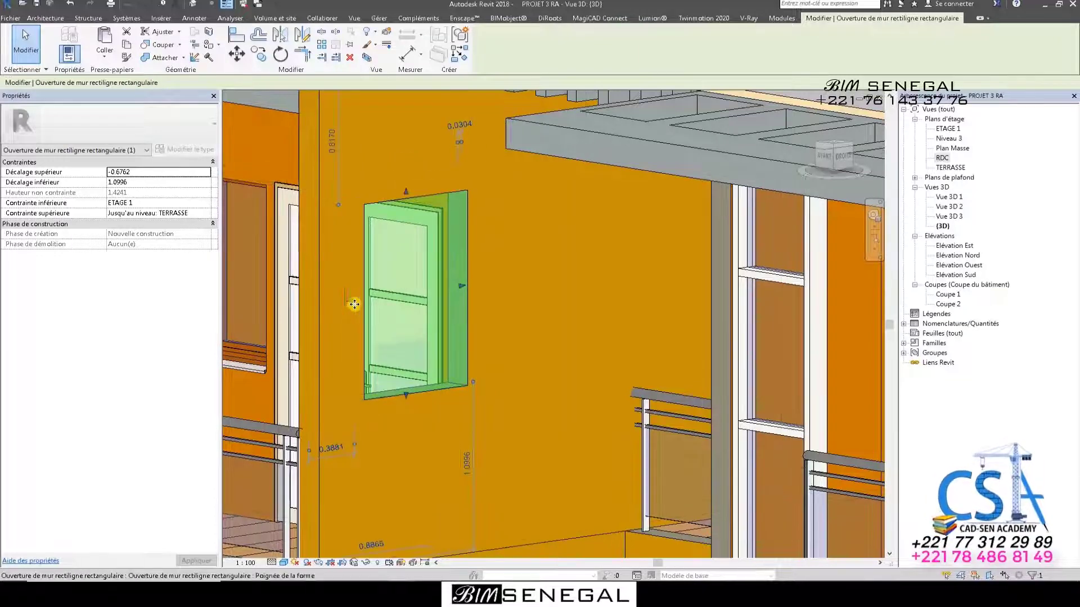
pyautogui.moveTo(351, 299); pyautogui.dragTo(372, 296)
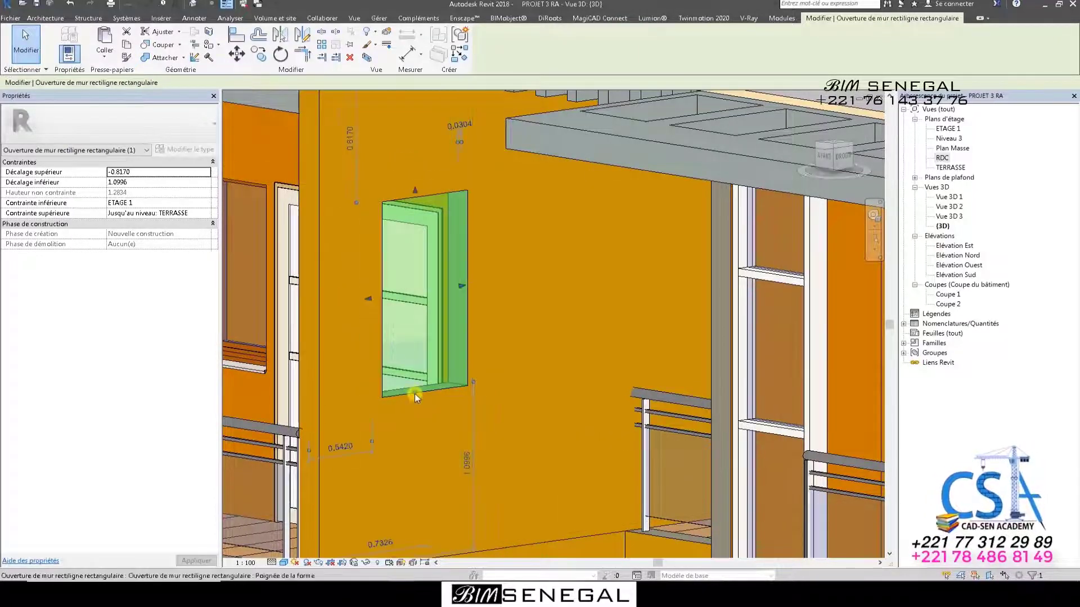
# Raise the opening's bottom edge to about 1.21 m above ETAGE 1 and lower its top to about 1.08 m below TERRASSE.
pyautogui.moveTo(414, 396); pyautogui.dragTo(414, 377)
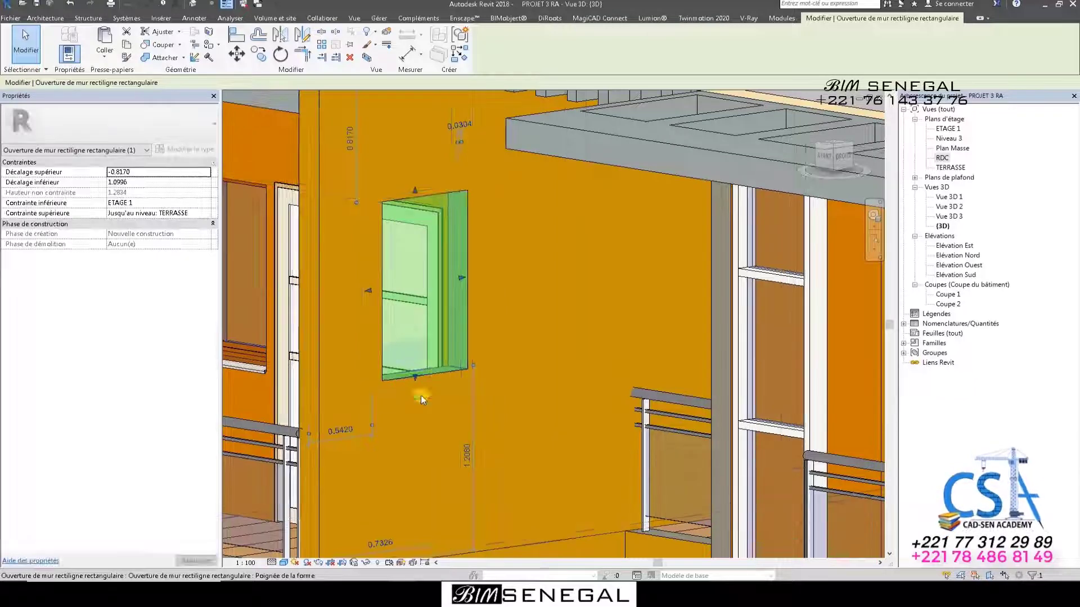
pyautogui.scroll(-3, 365, 265)
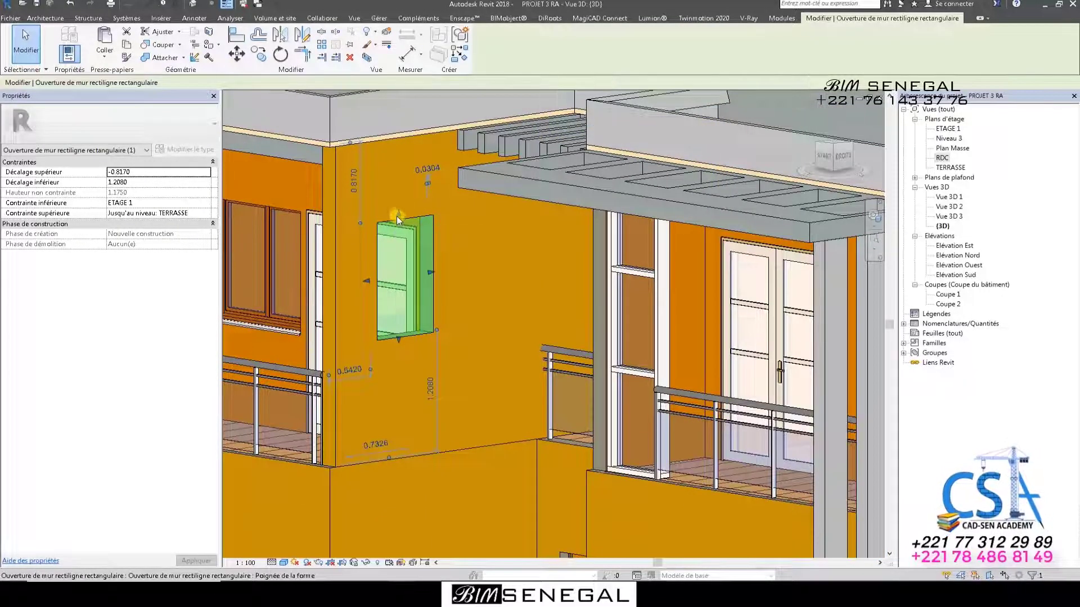
pyautogui.moveTo(396, 216); pyautogui.dragTo(397, 244)
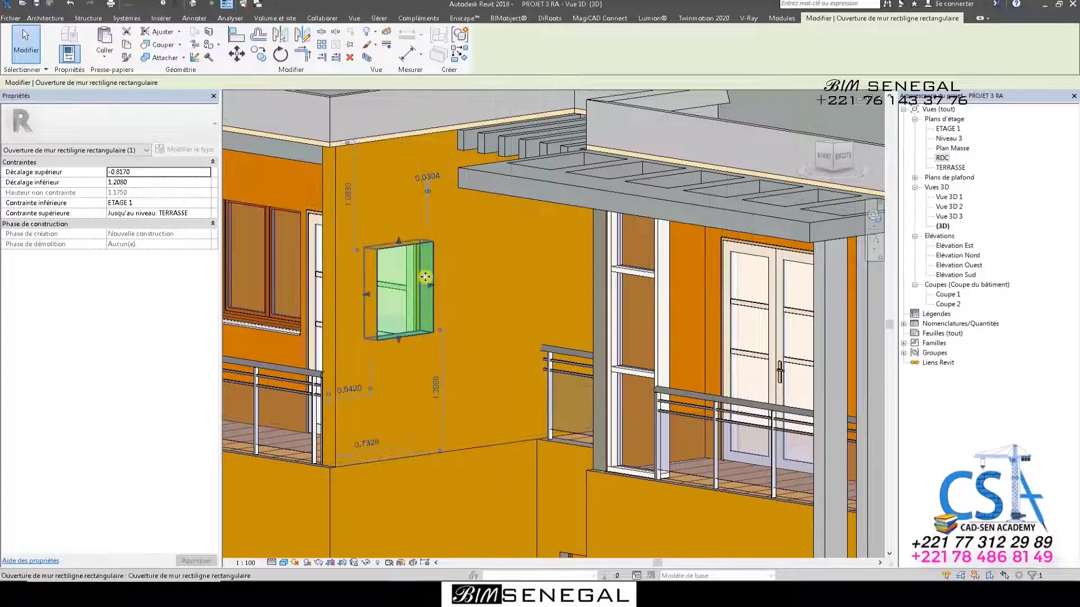
pyautogui.scroll(-2, 424, 251)
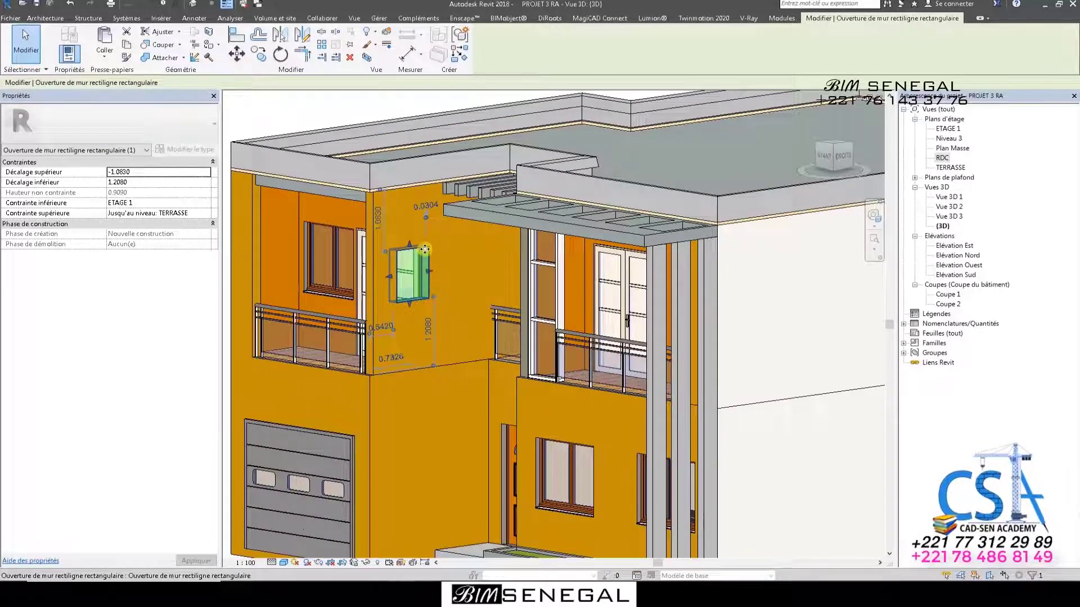
pyautogui.scroll(-2, 423, 252)
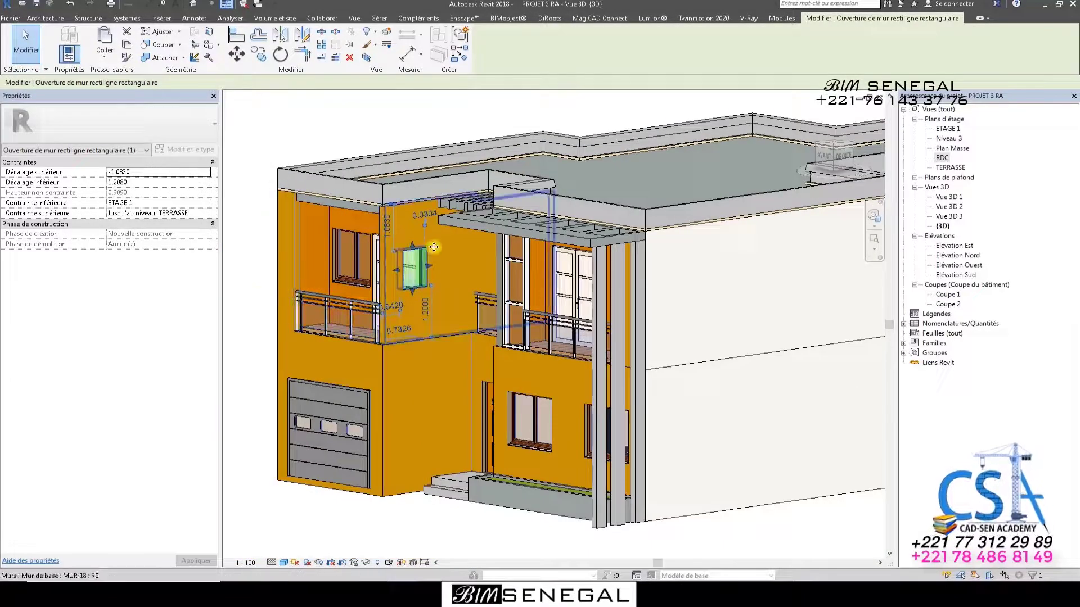